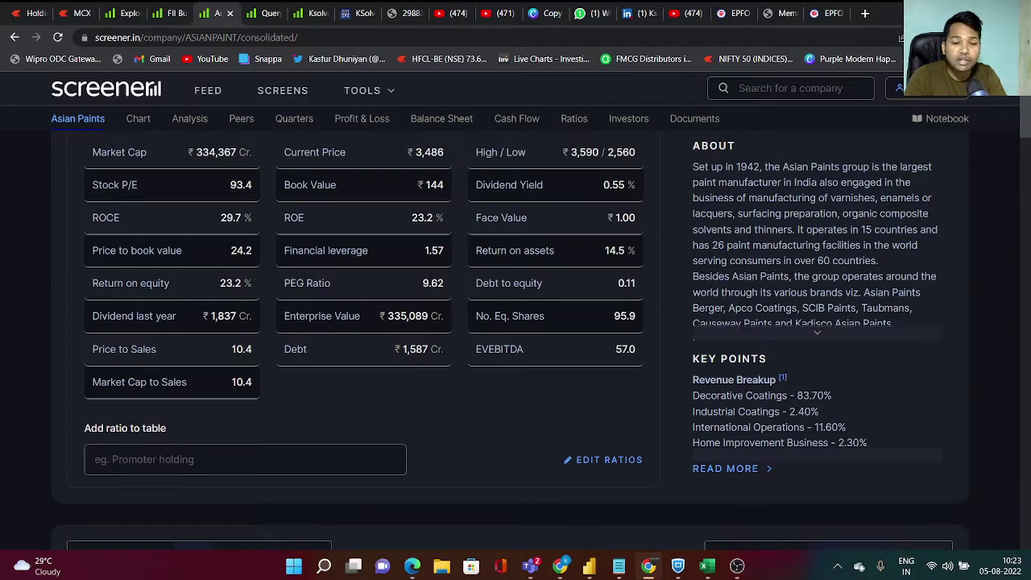
Display the Market Cap / Sales chart for Asian Paints over three years and examine its recent trend.
scroll(516, 323, "down", 3)
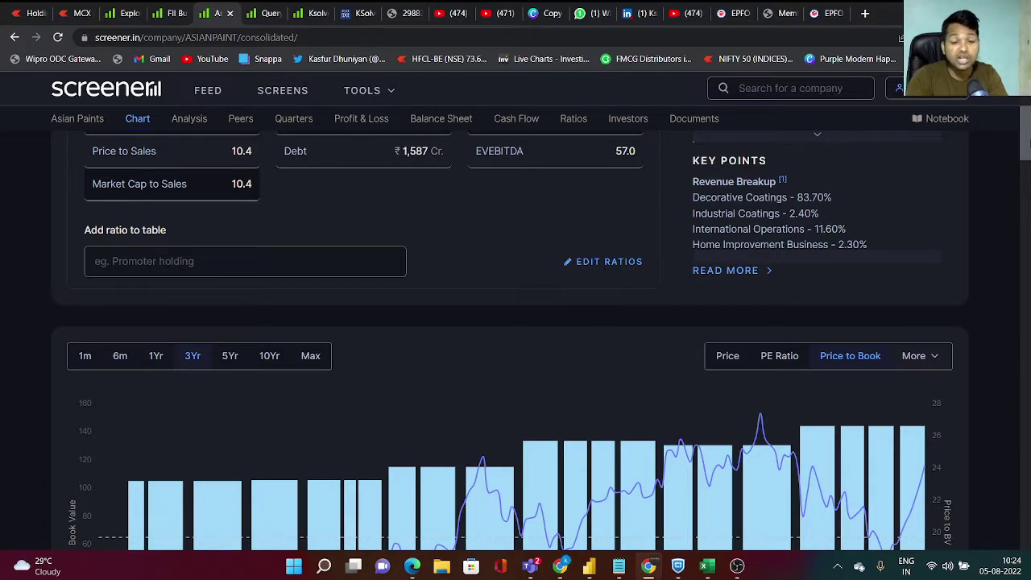
left_click(916, 356)
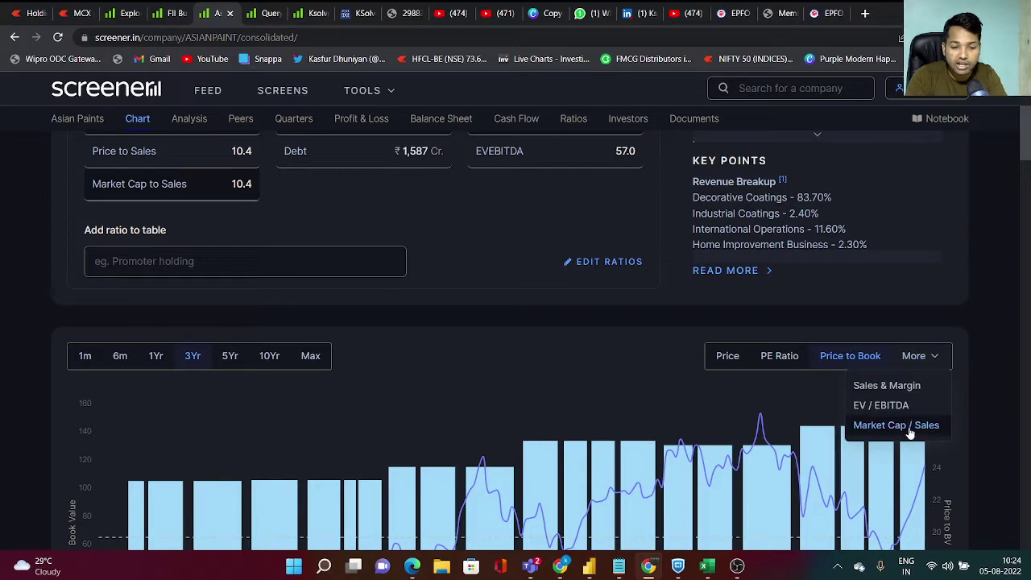
left_click(913, 427)
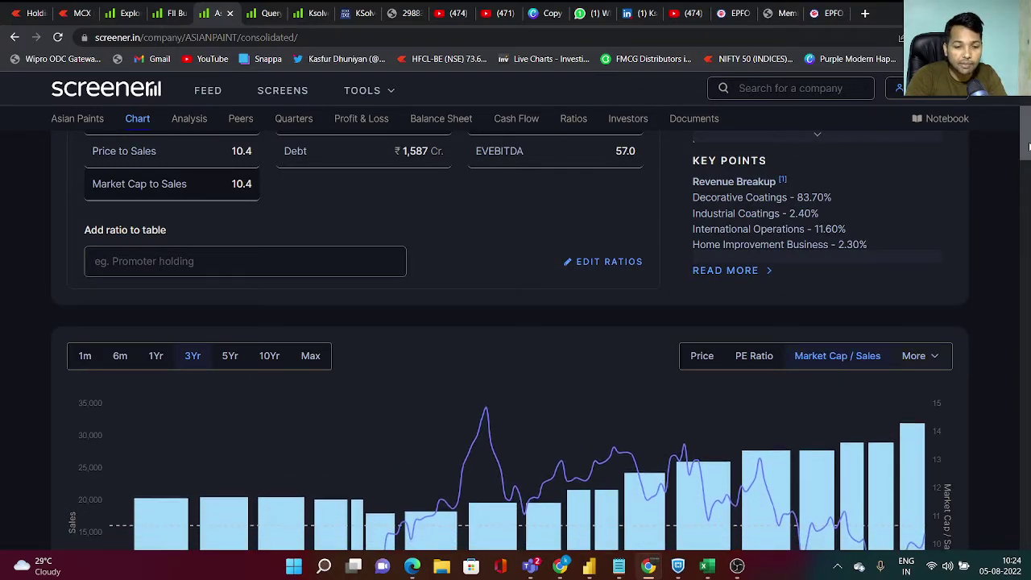
scroll(999, 221, "down", 3)
scroll(1022, 185, "up", 1)
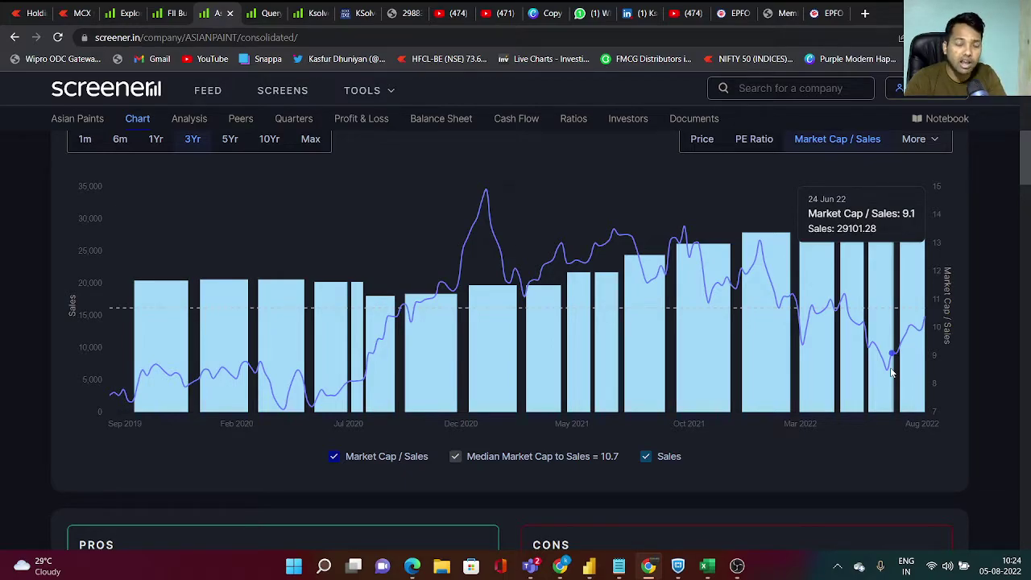
scroll(515, 338, "up", 4)
Copy the Jun 2021 to Jun 2022 Sales figures from Asian Paints' consolidated Quarterly Results.
scroll(516, 338, "down", 10)
scroll(515, 338, "down", 3)
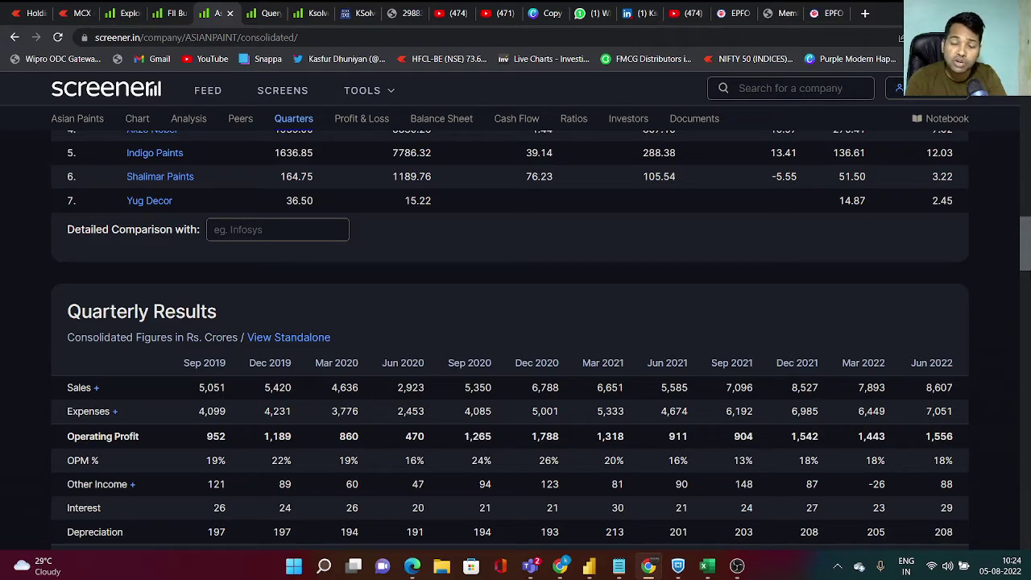
scroll(515, 338, "down", 2)
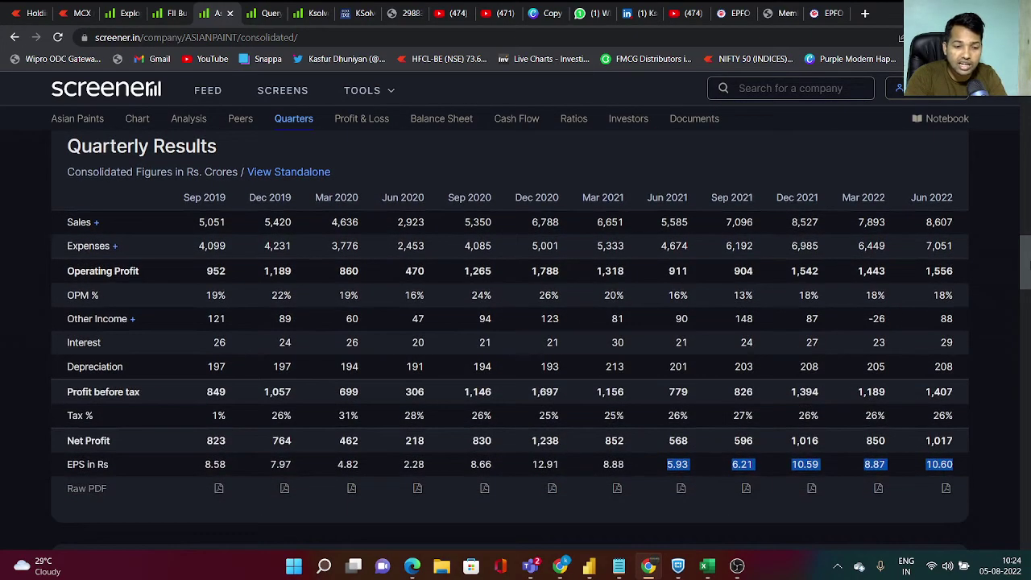
left_click(1001, 240)
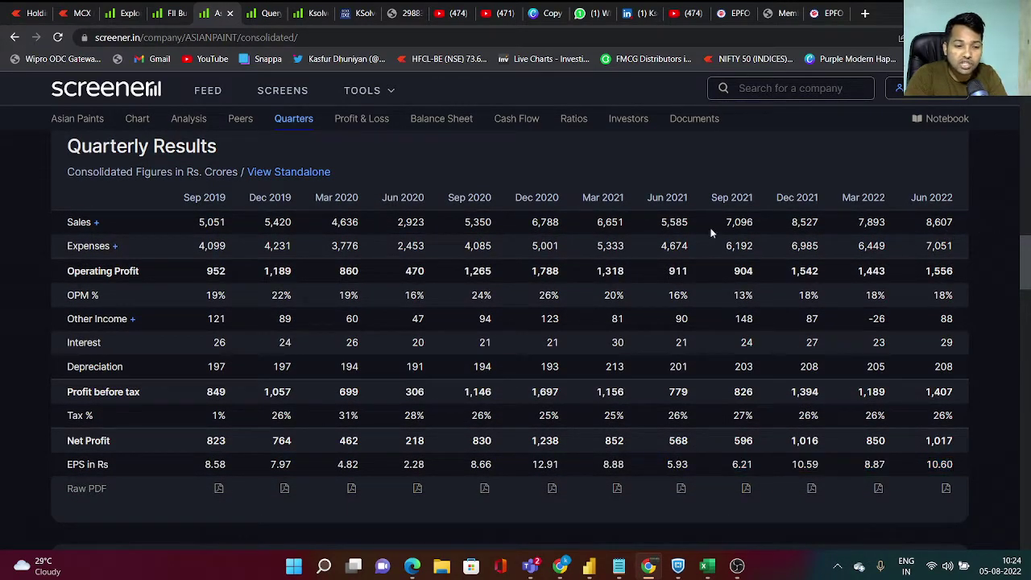
left_click_drag(659, 222, 959, 225)
key("ctrl+c")
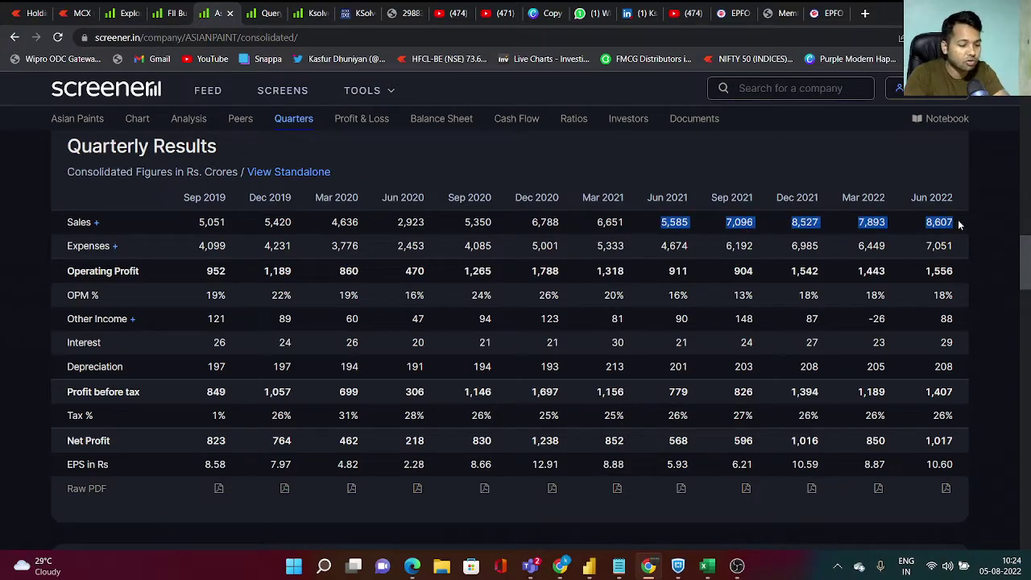
Switch to the Valuation Measure workbook in Excel and paste the copied sales figures into the SALES row starting at H6.
mouse_move(707, 566)
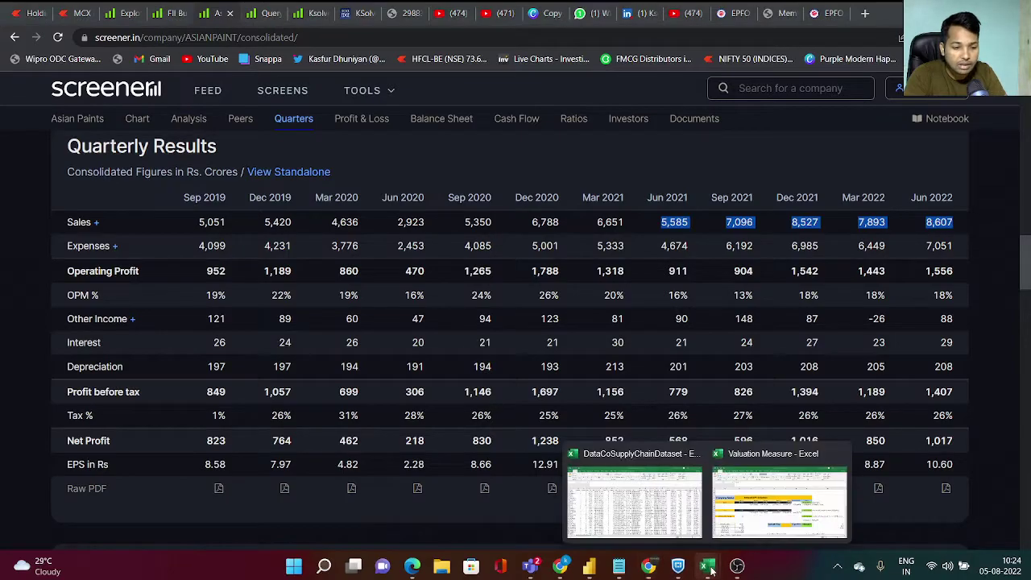
left_click(746, 522)
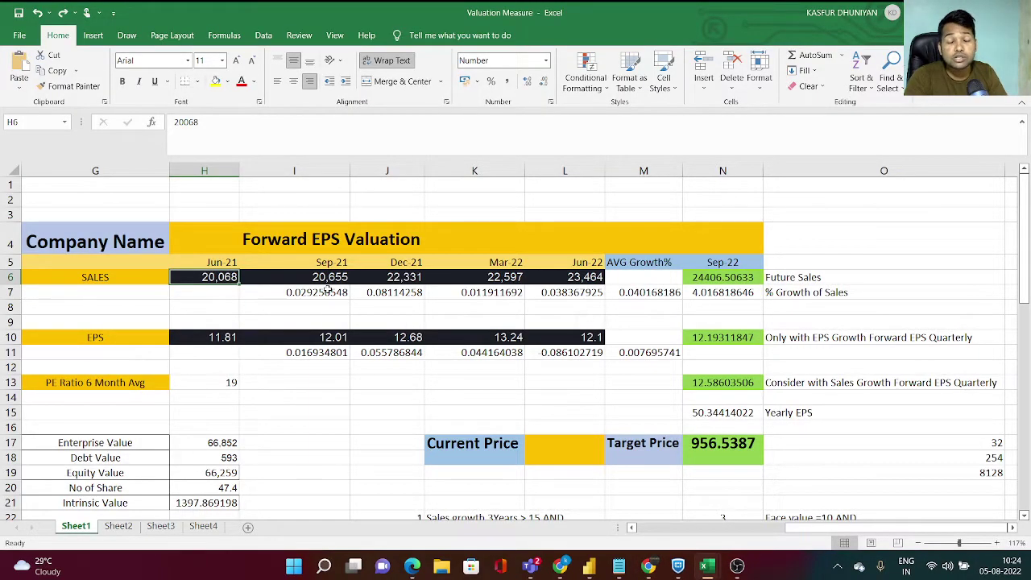
left_click(219, 304)
left_click(208, 276)
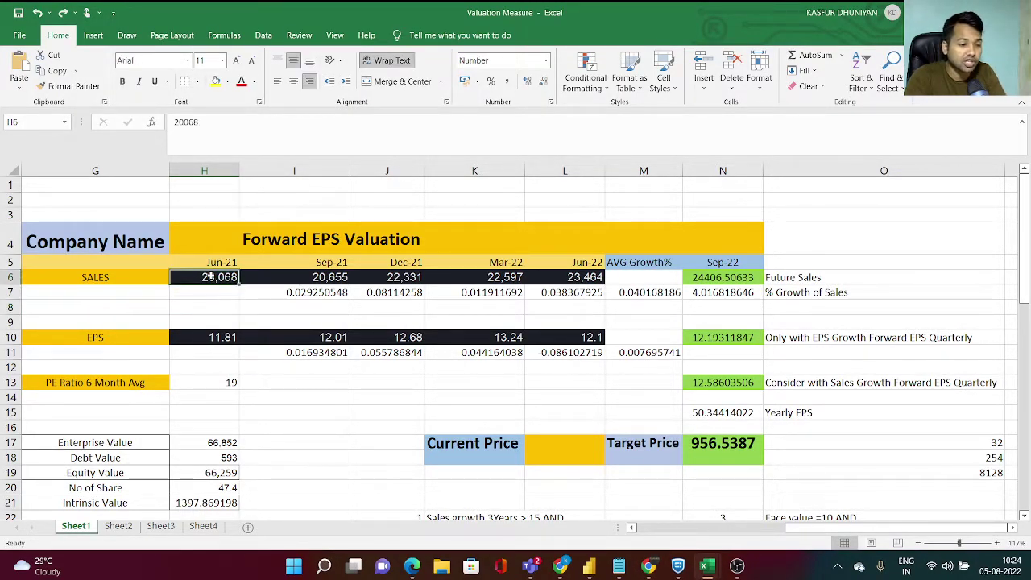
key("ctrl+v")
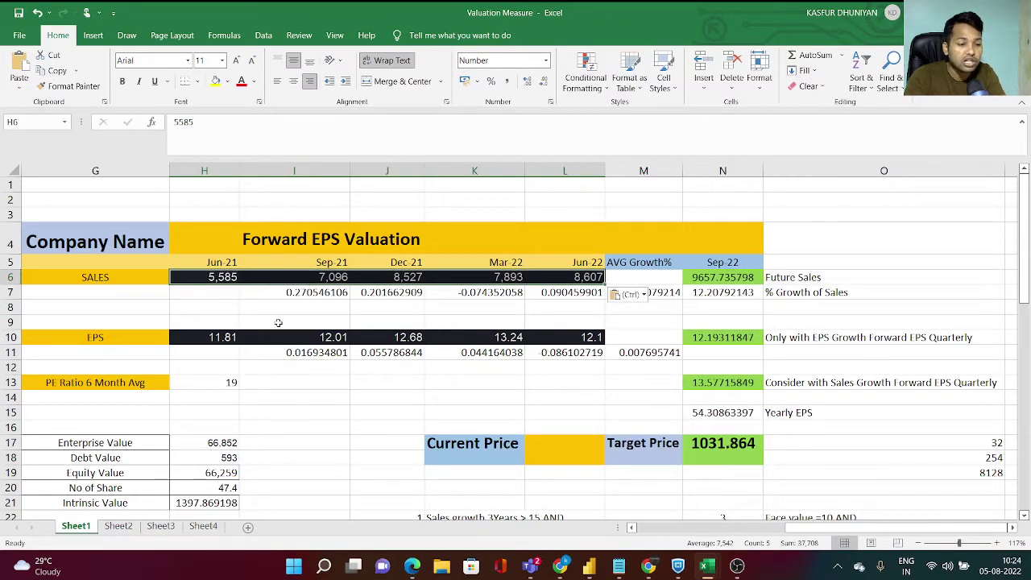
Copy the Jun 2021 to Jun 2022 EPS figures from Screener's Quarterly Results into the Excel EPS row starting at H10.
left_click(216, 337)
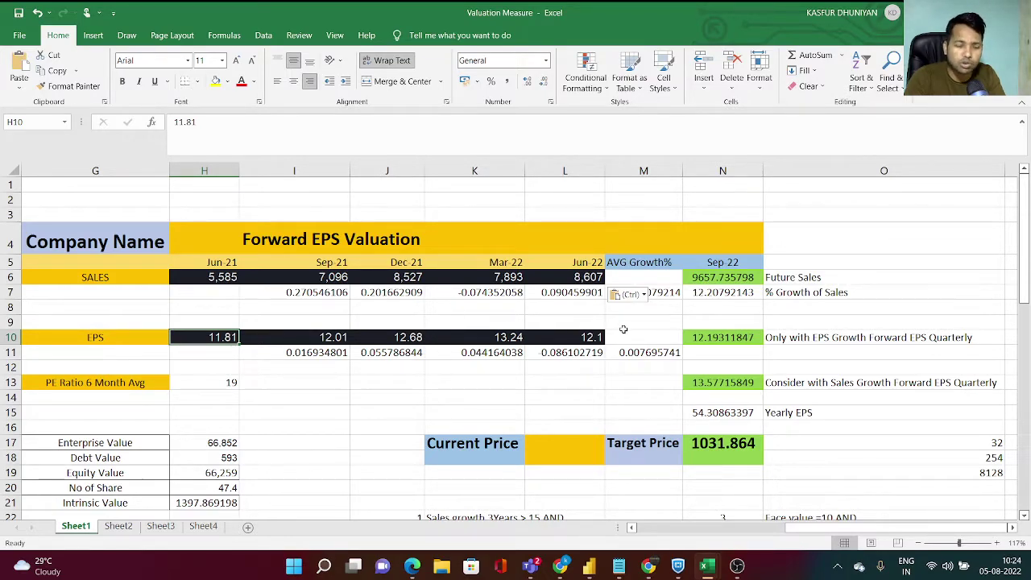
key("alt+Tab")
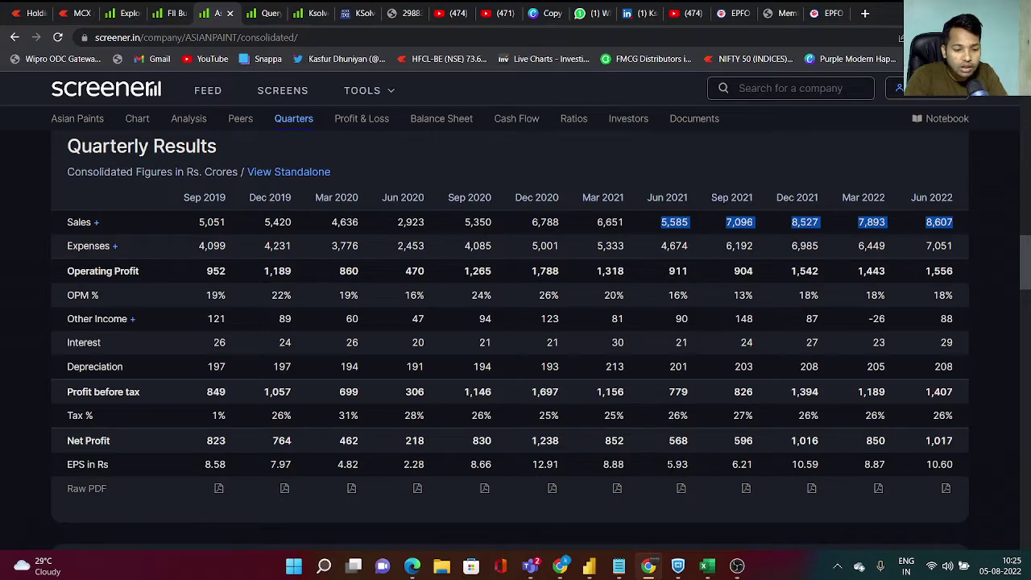
left_click_drag(665, 463, 954, 464)
key("ctrl+c")
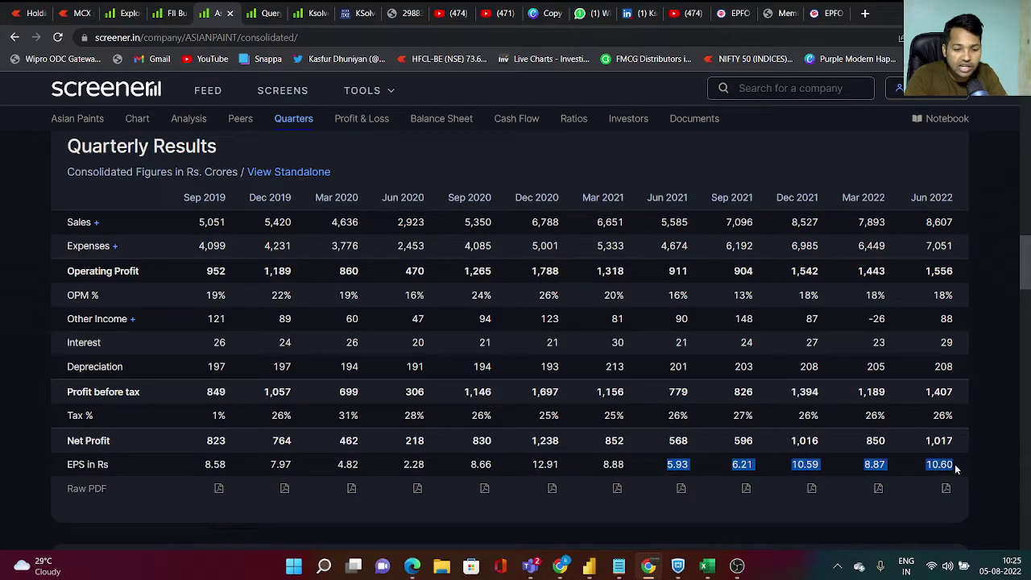
mouse_move(707, 564)
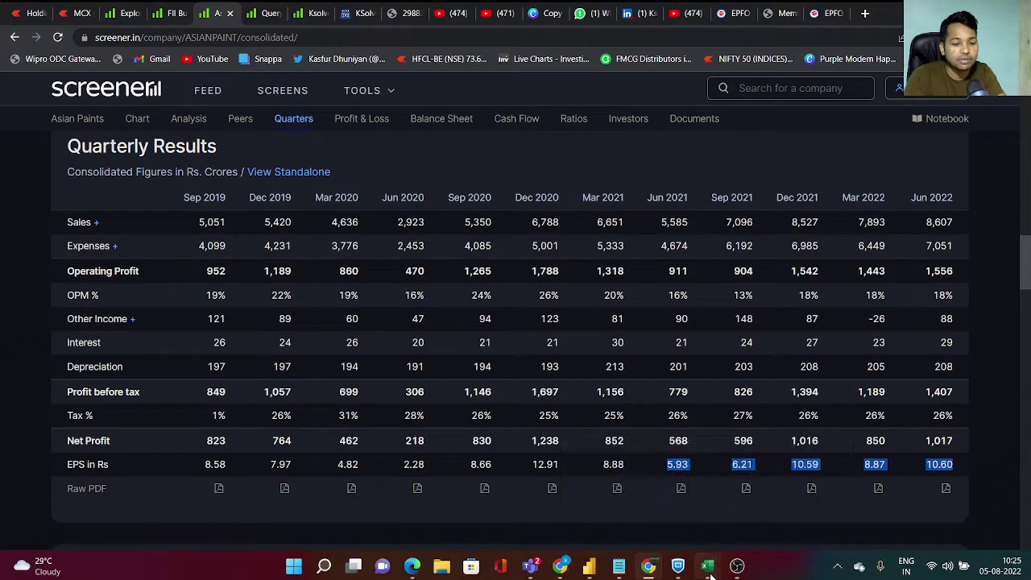
left_click(777, 491)
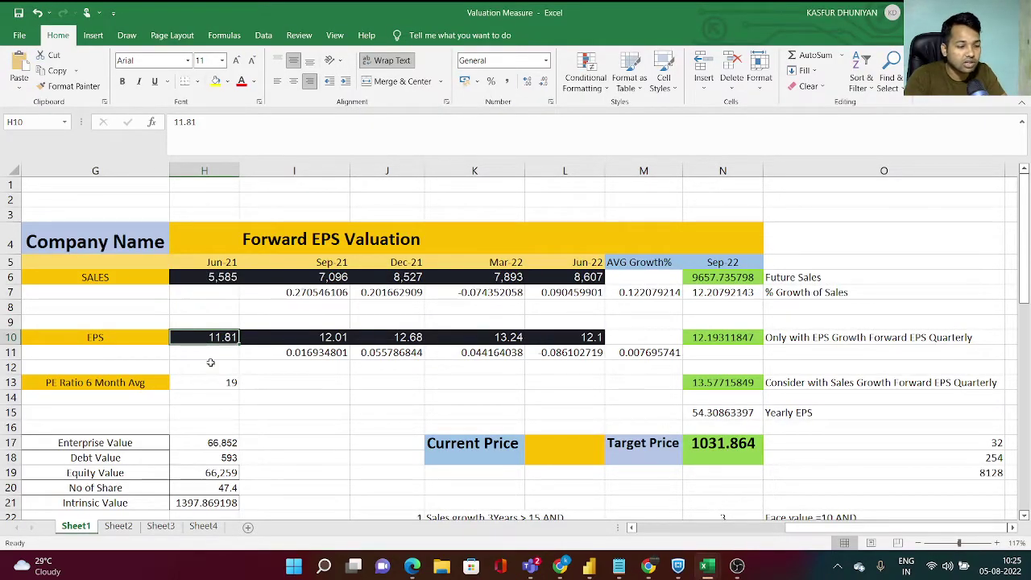
key("ctrl+v")
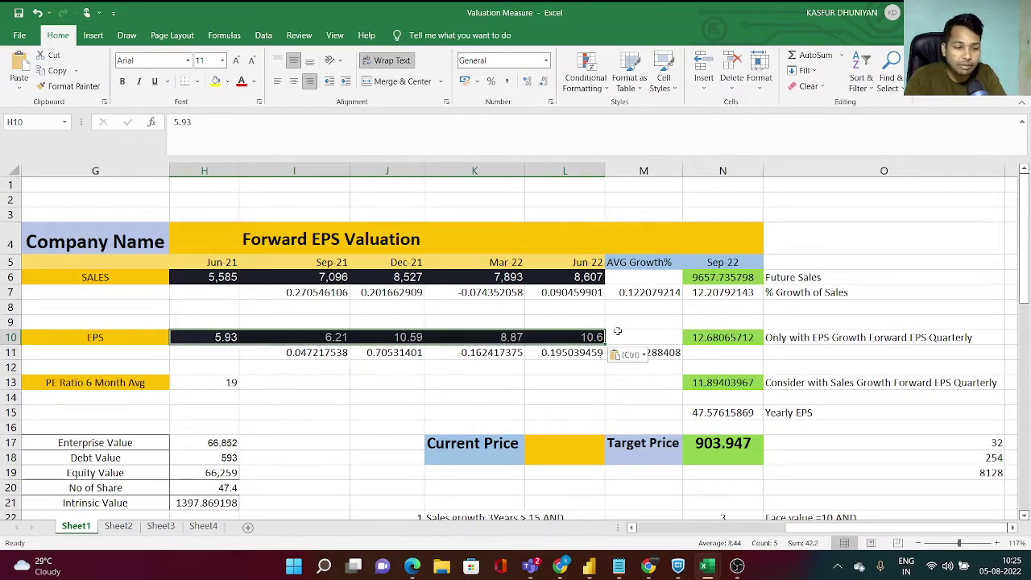
Set the PE Ratio 6 Month Avg in H13 to 86 and check the target price.
left_click(216, 384)
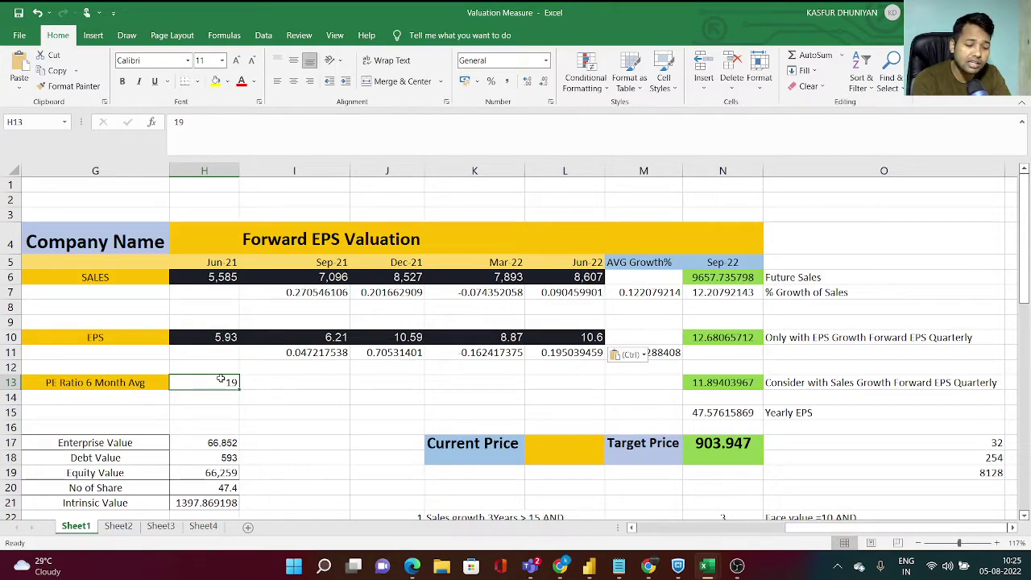
type("86")
key("Return")
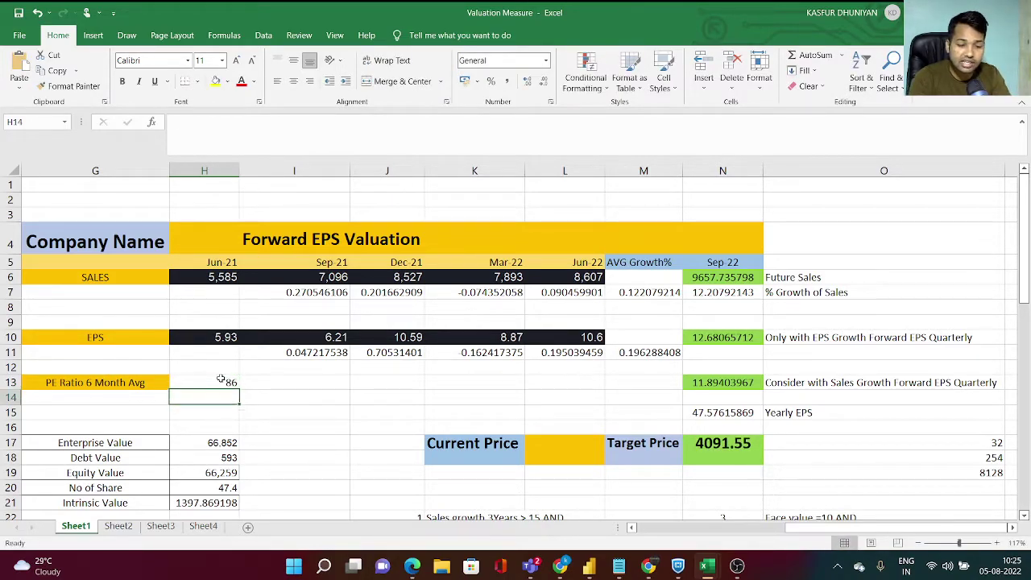
left_click(725, 443)
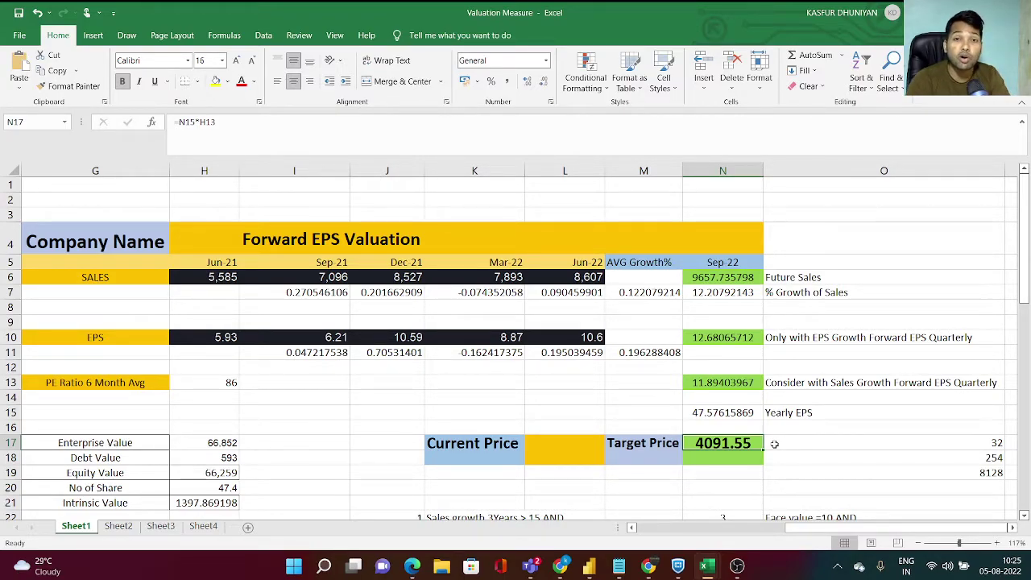
Set the PE Ratio 6 Month Avg in H13 to 80 and check the target price.
left_click(218, 384)
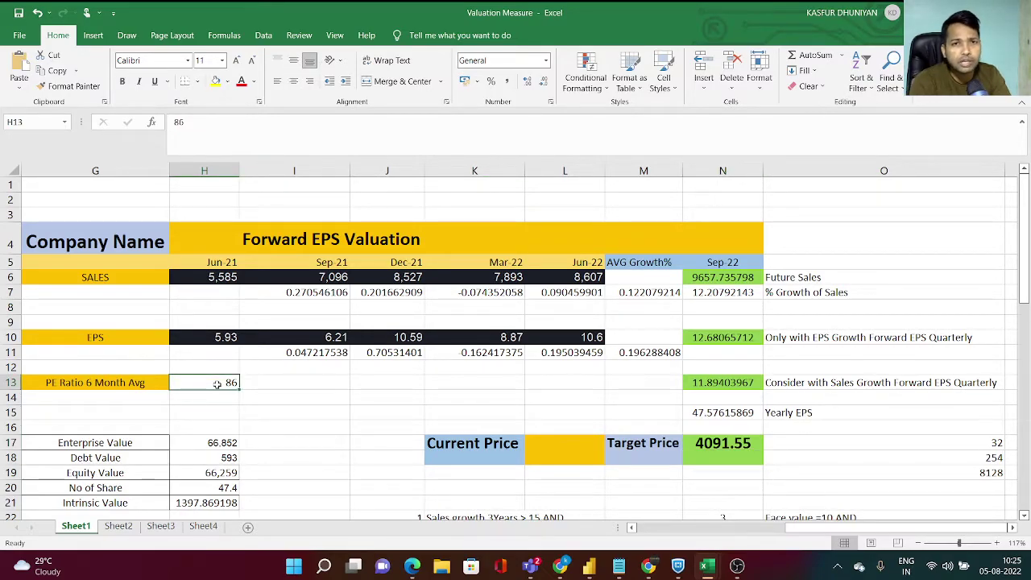
type("8")
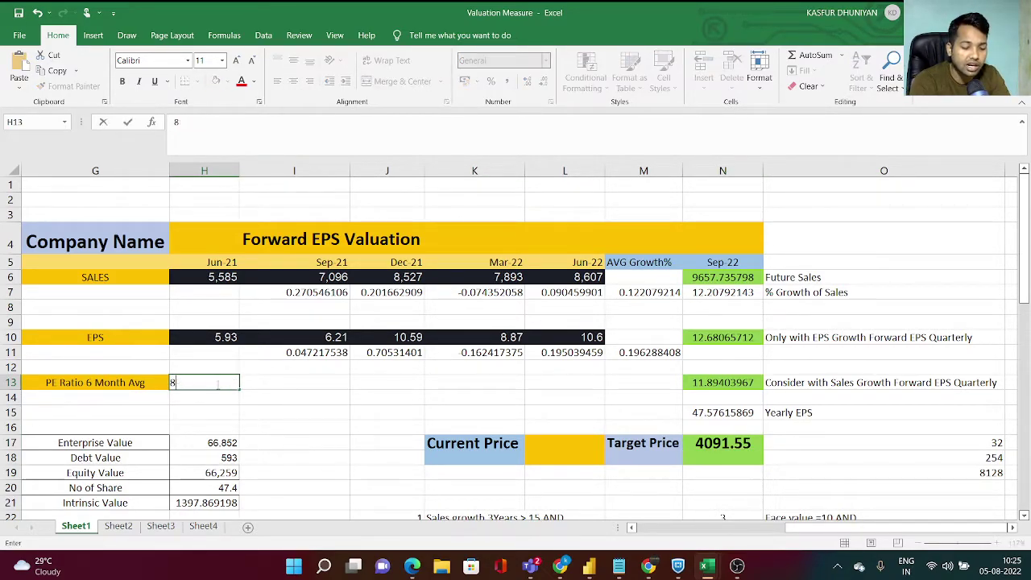
type("0")
key("Return")
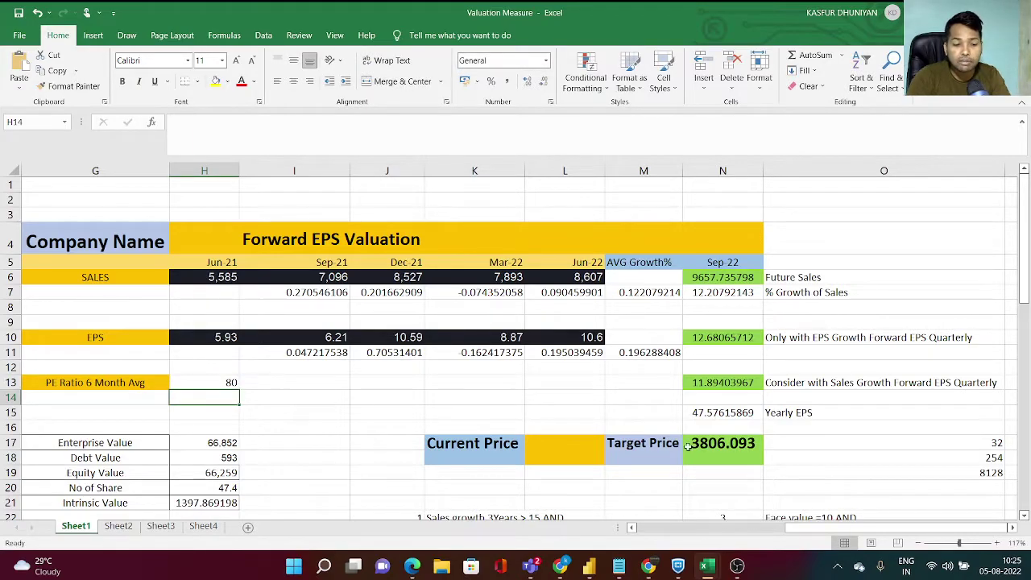
left_click(719, 445)
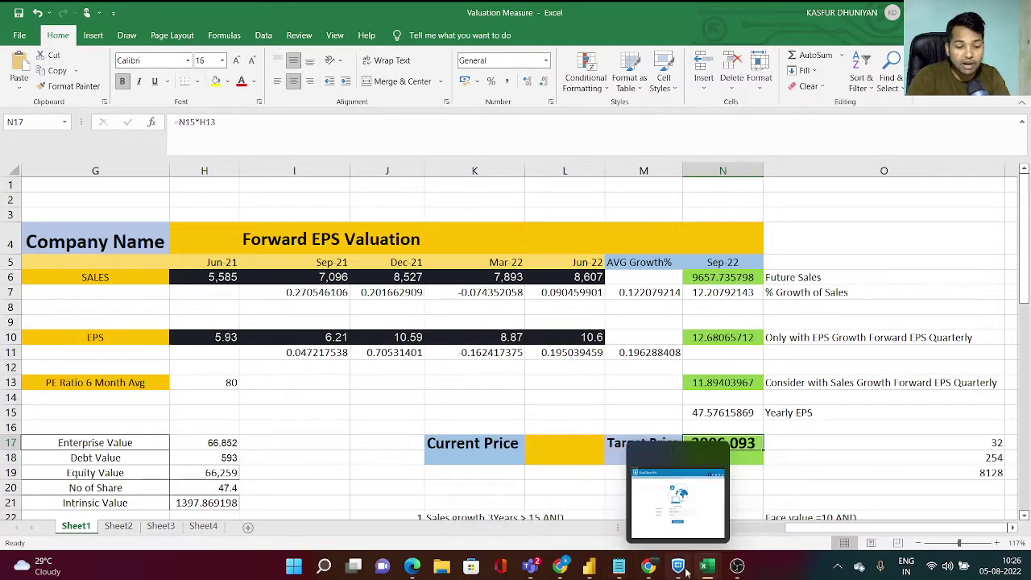
Switch to the Kite chart in Chrome and change its symbol from MCX to ASIANPAINT on NSE.
left_click(648, 566)
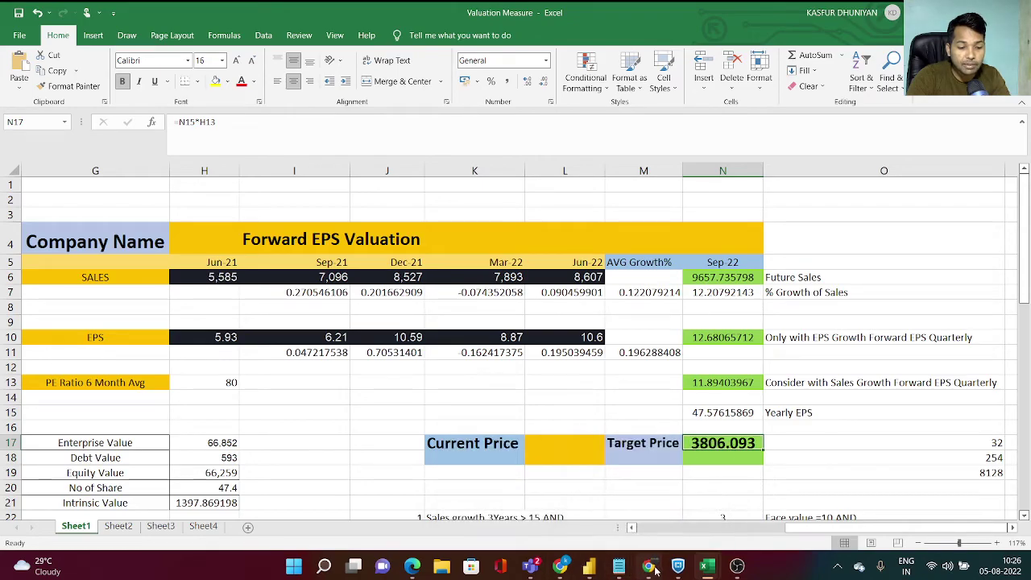
scroll(443, 280, "up", 15)
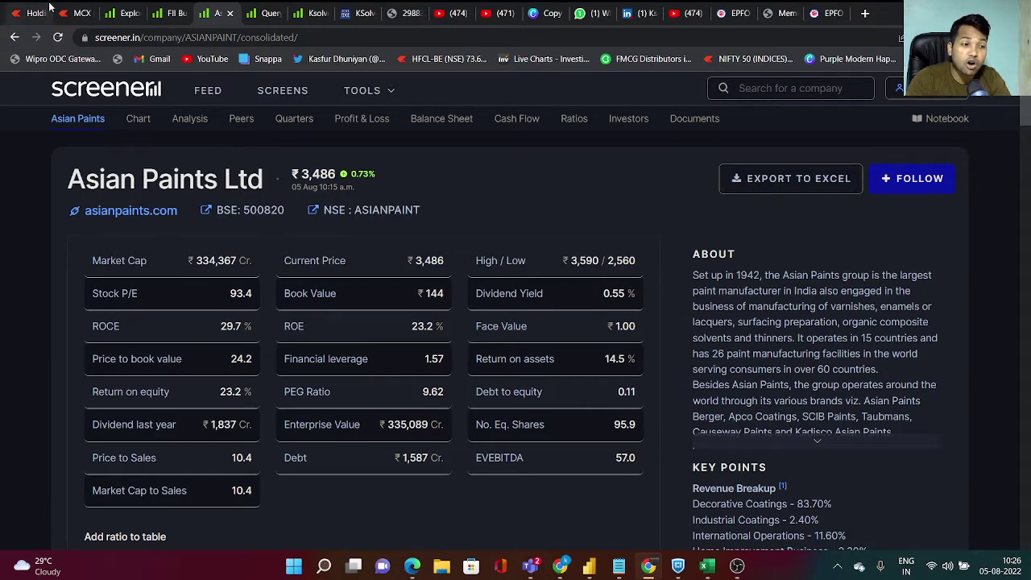
left_click(78, 13)
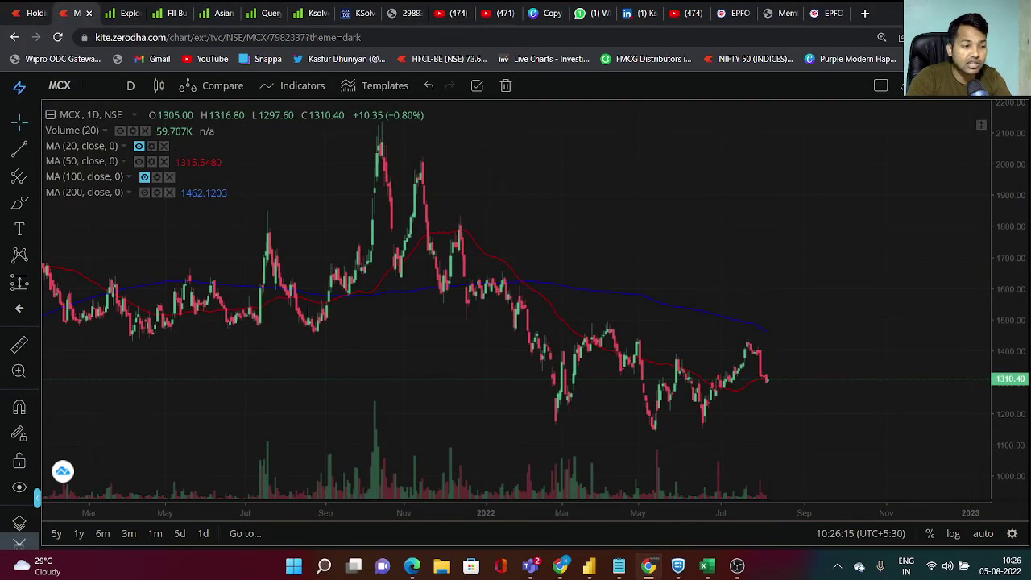
left_click(59, 86)
type("ASIAM")
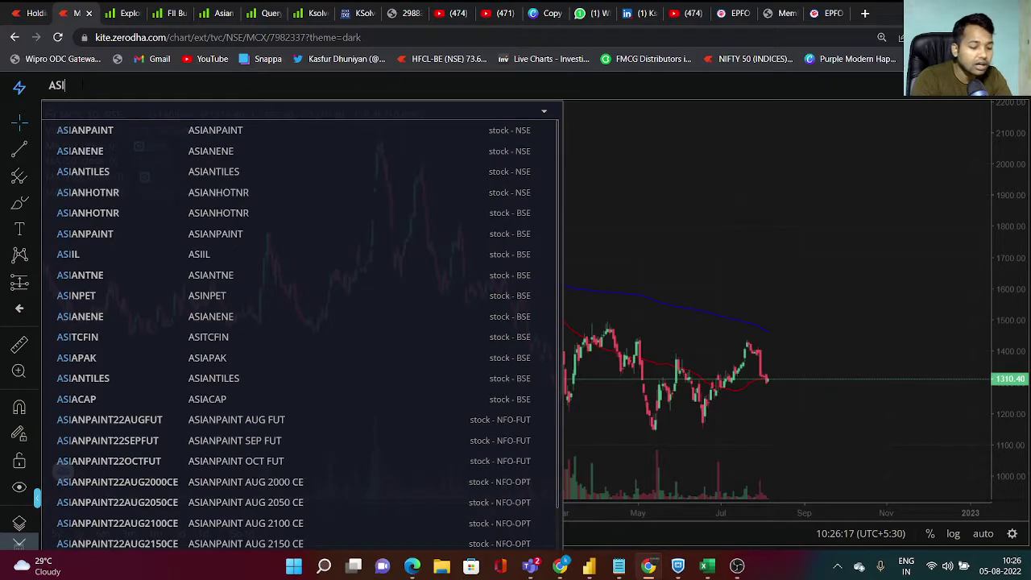
left_click(98, 140)
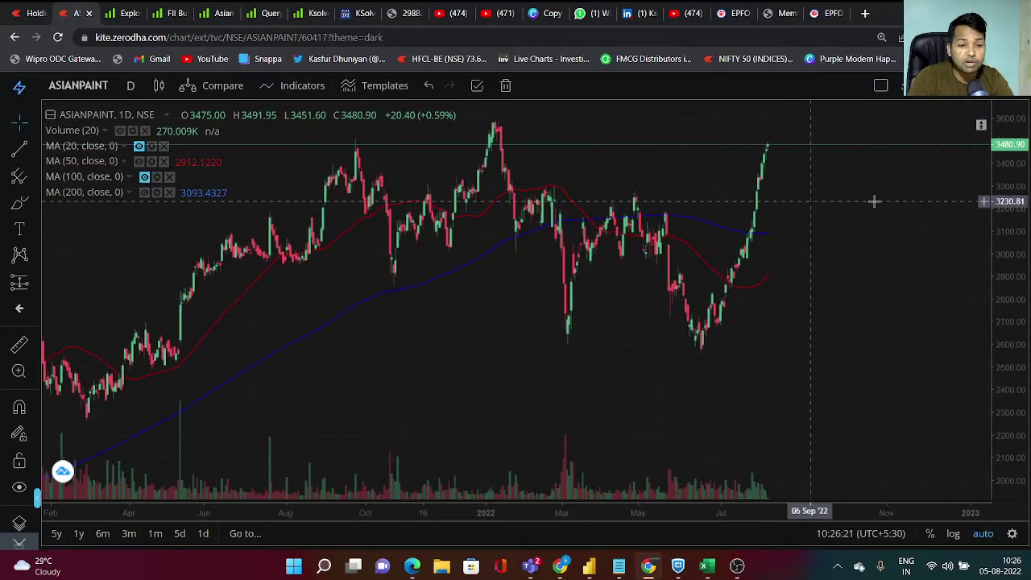
Draw a horizontal trend line at about 3482 from 22 Sep '21 to 11 Nov '22 on the ASIANPAINT daily chart.
left_click_drag(1016, 187, 1016, 260)
left_click_drag(853, 262, 900, 362)
left_click(18, 151)
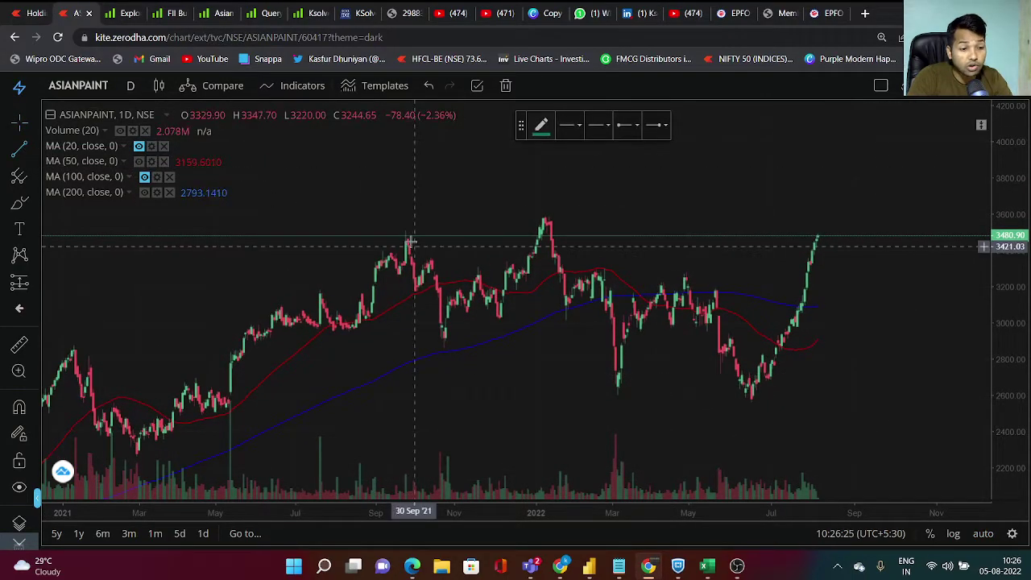
left_click(402, 236)
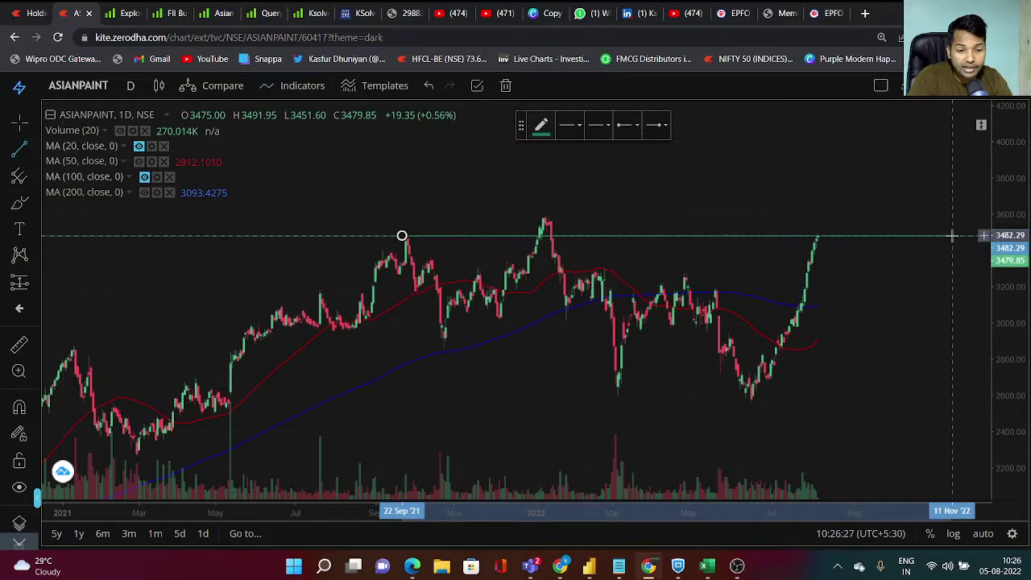
left_click(951, 235)
Thicken the horizontal trend line on the ASIANPAINT chart and recolour it bright green.
left_click(609, 127)
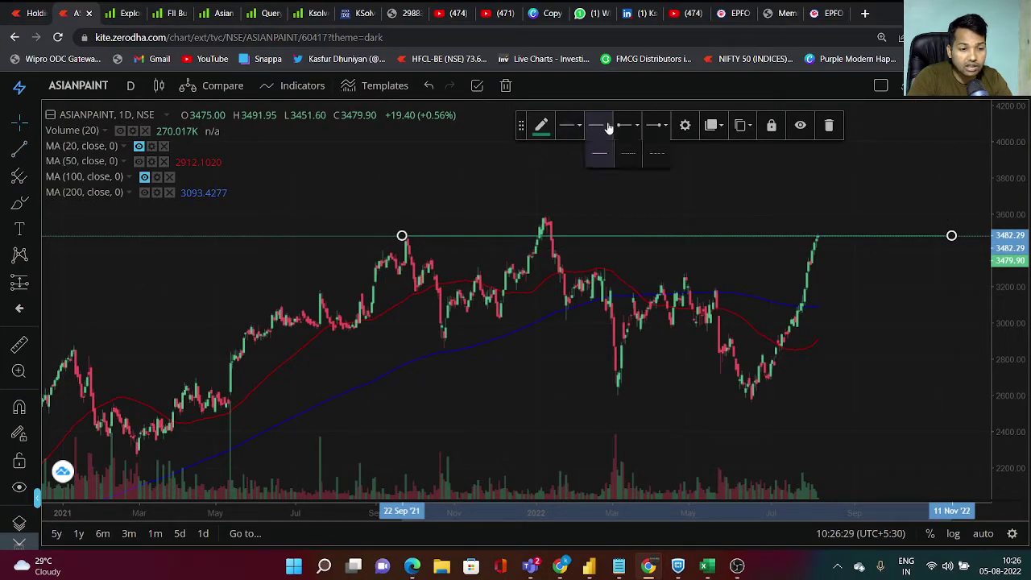
left_click(573, 125)
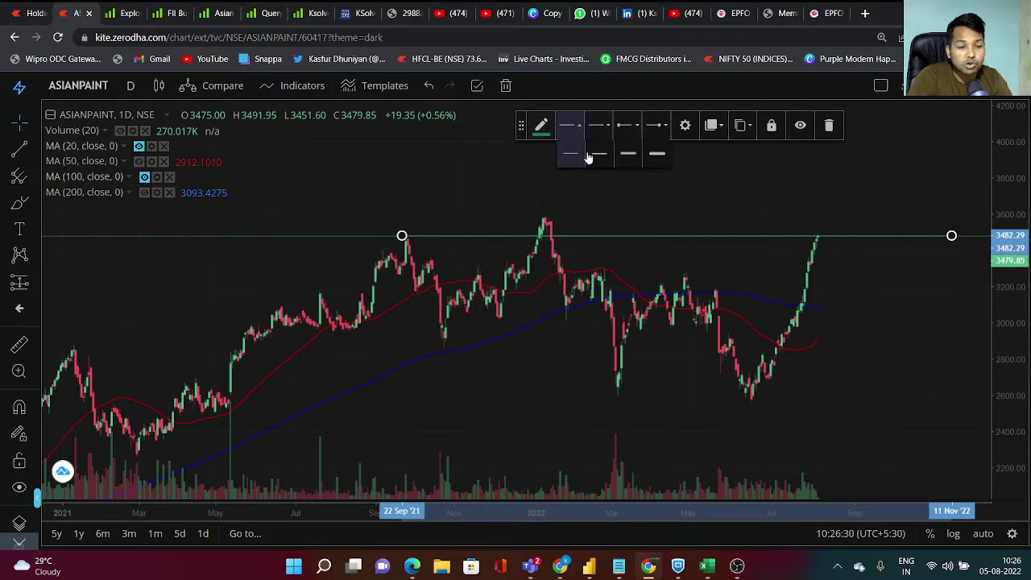
left_click(628, 153)
left_click(546, 137)
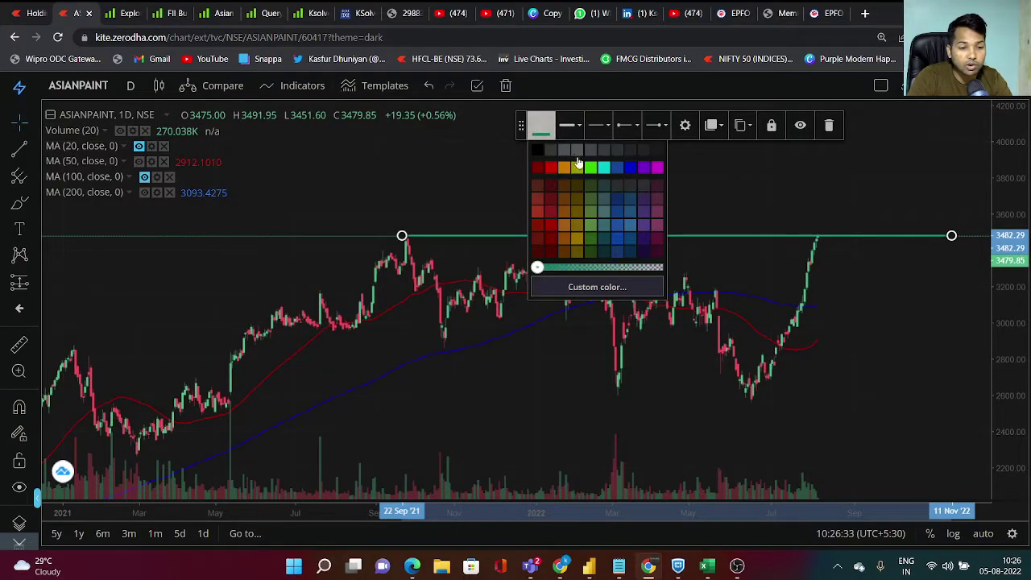
left_click(594, 172)
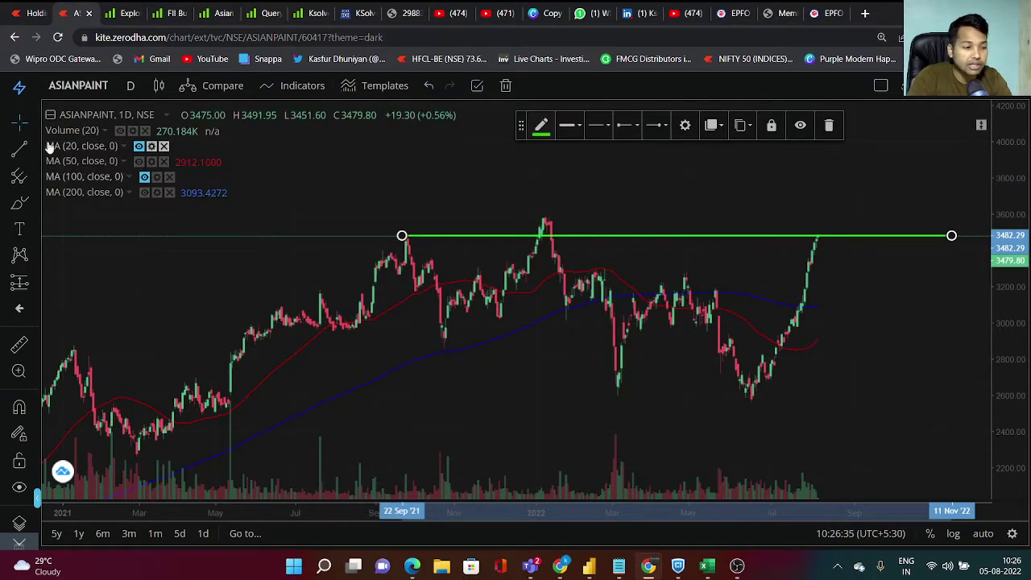
Draw a parallel channel from 22 Sep '21 to 15 Nov '22 between about 3470 and 3580 around the green line.
left_click(34, 151)
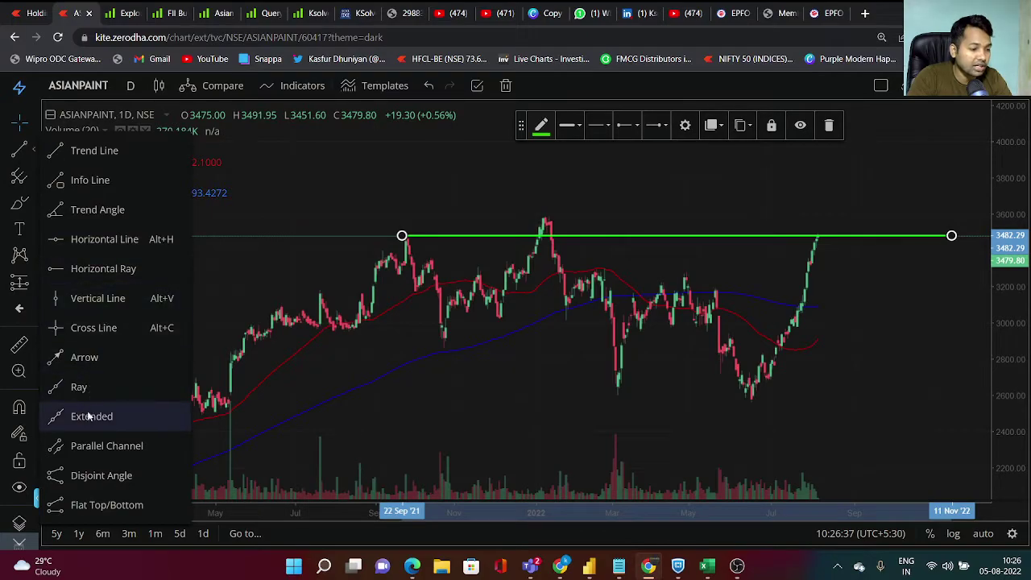
left_click(88, 447)
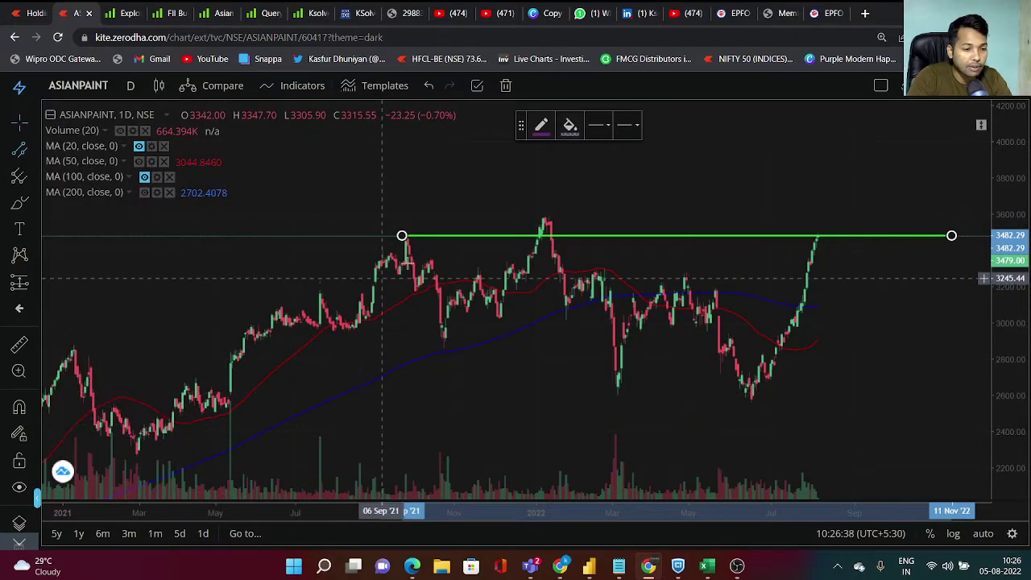
left_click(401, 219)
left_click(955, 218)
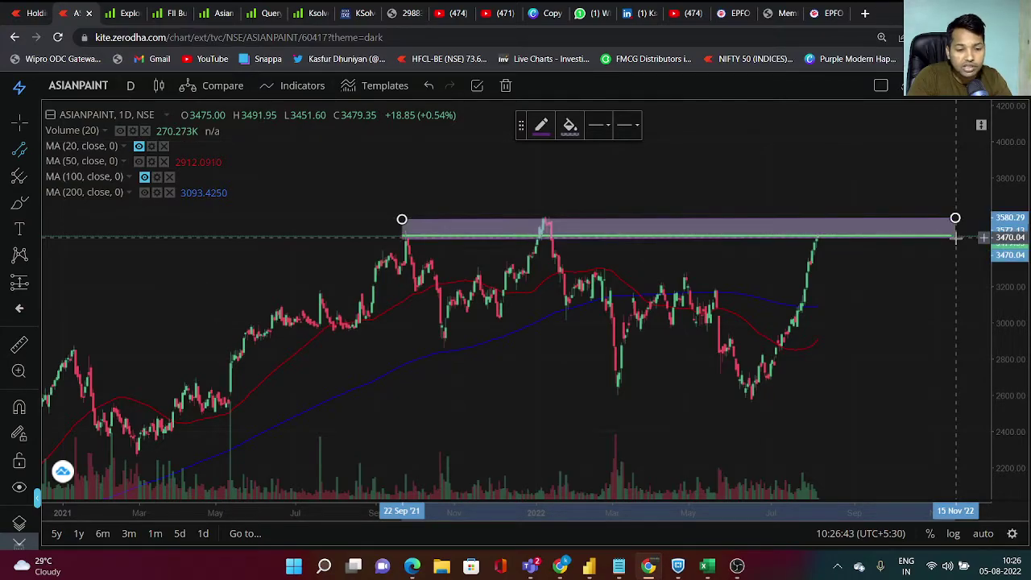
left_click(955, 238)
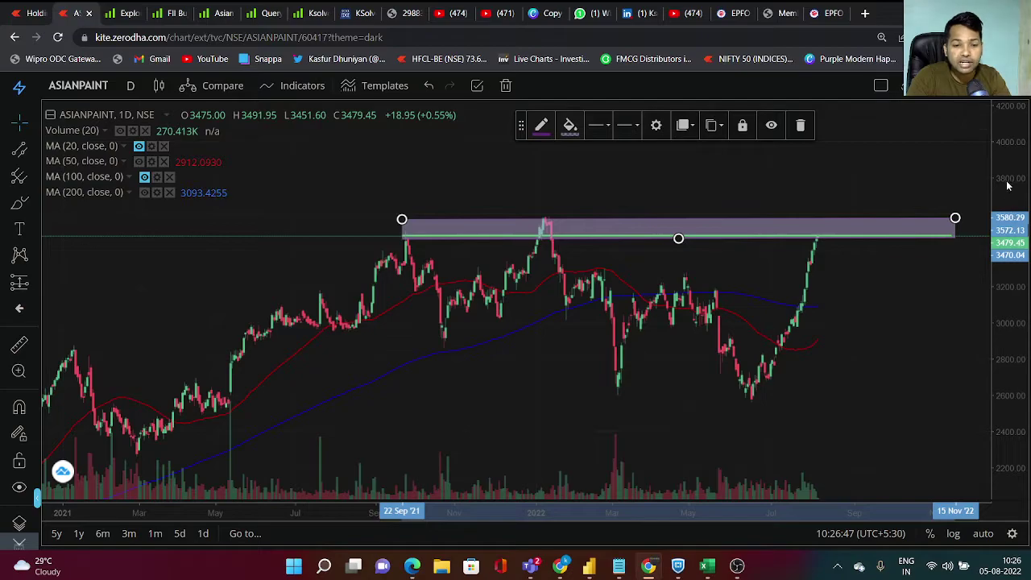
Draw a price range measurement from about 2603 at the 20 Jun '22 low up to about 3466 on 08 Aug '22.
left_click_drag(1007, 189, 1007, 202)
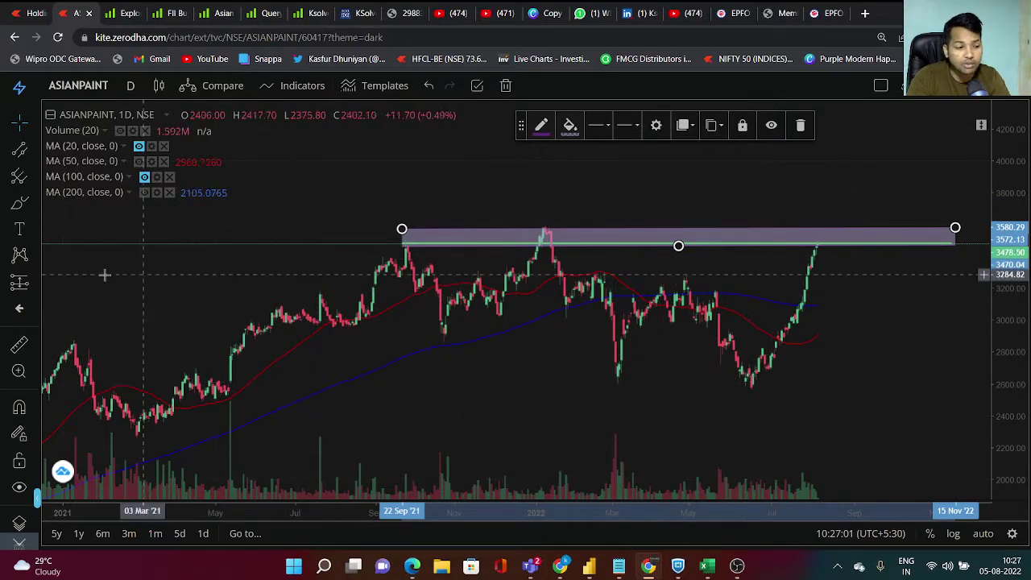
left_click(36, 287)
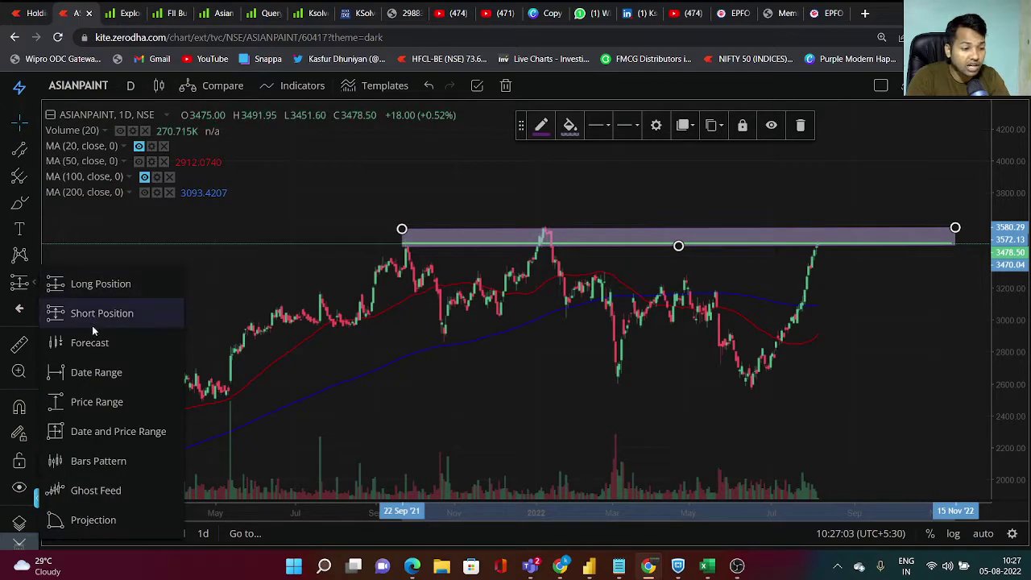
left_click(91, 397)
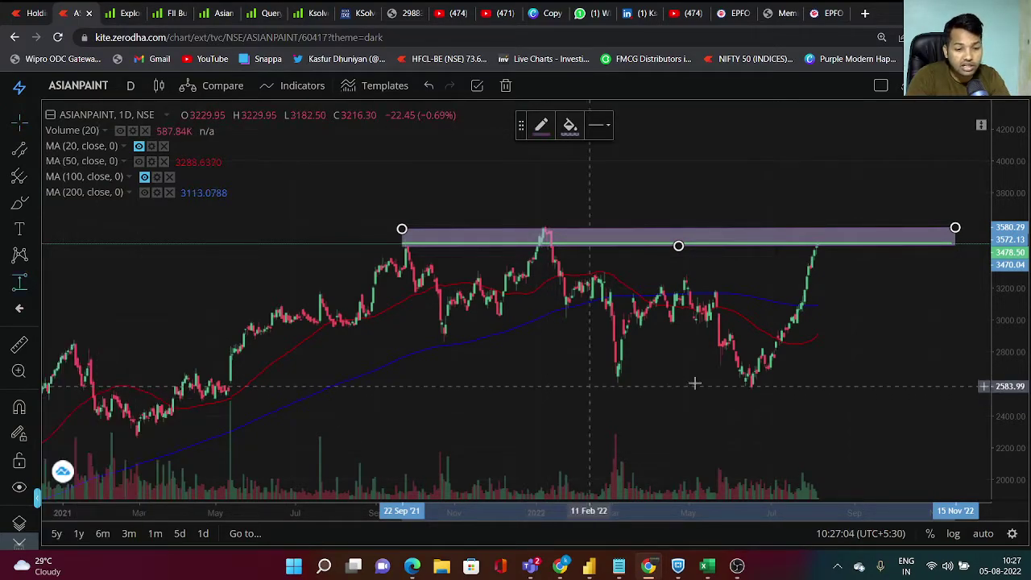
left_click(752, 382)
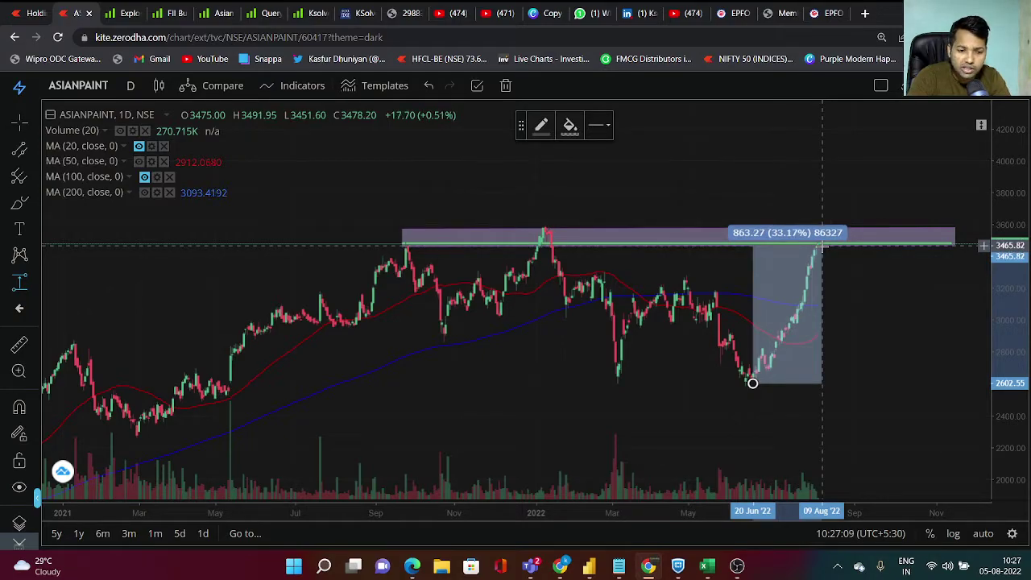
left_click(819, 246)
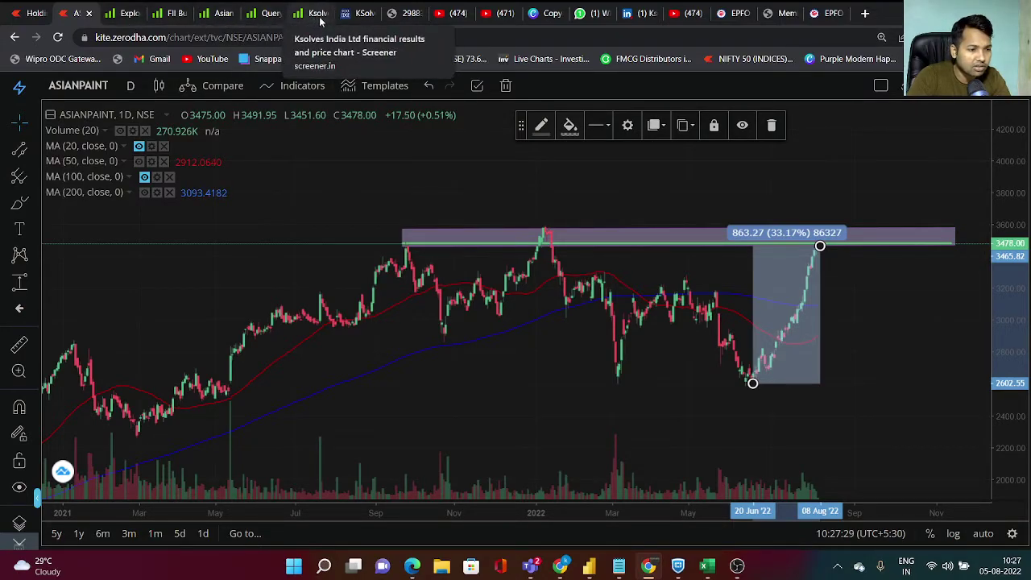
Switch to the Asian Paints page on Screener, search for wipro and open the Wipro Ltd page.
left_click(236, 16)
left_click(757, 87)
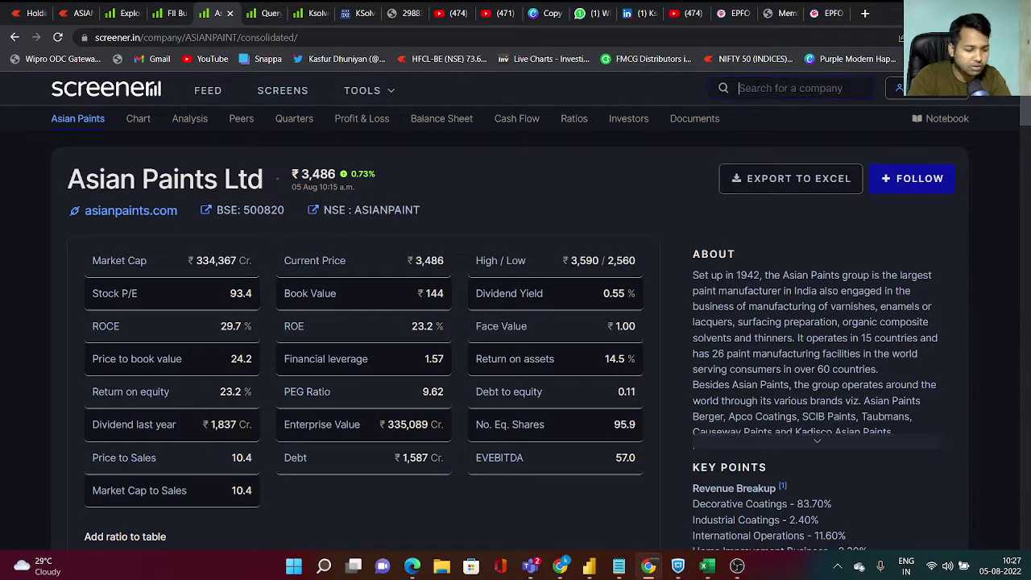
type("wipro")
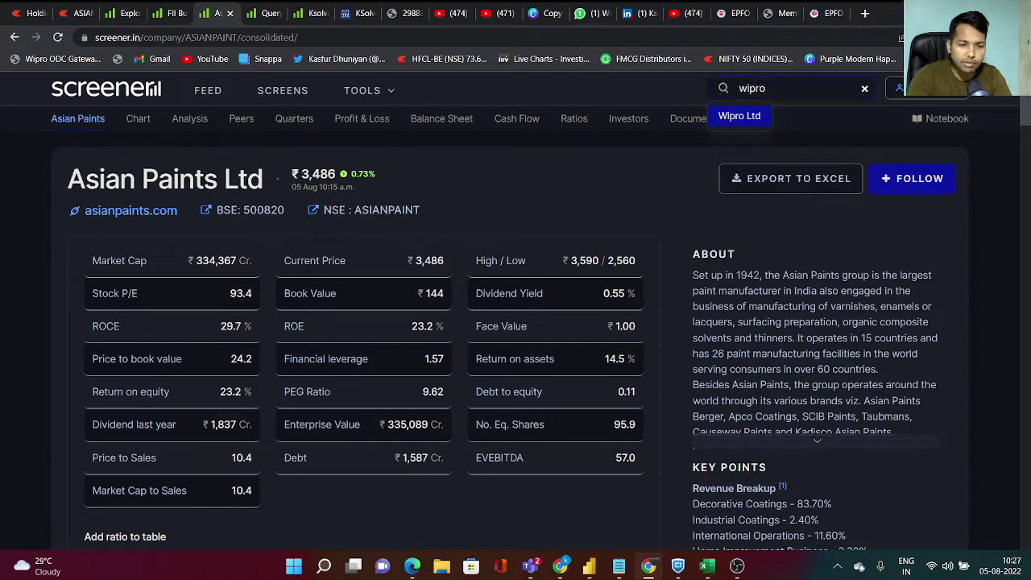
left_click(738, 117)
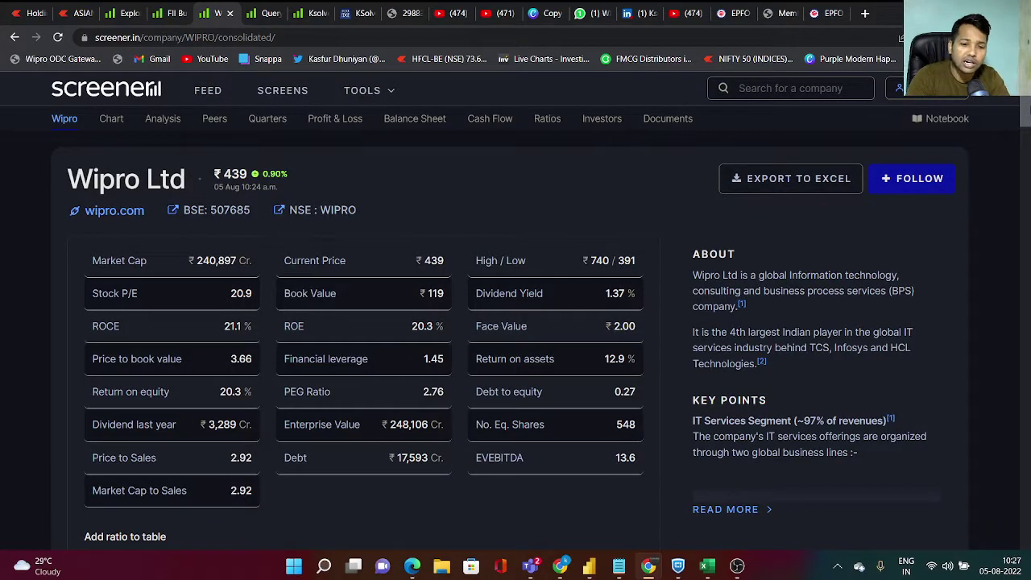
Review Wipro's key ratios and examine its PE Ratio chart over the 3Yr period.
left_click_drag(1029, 109, 1029, 115)
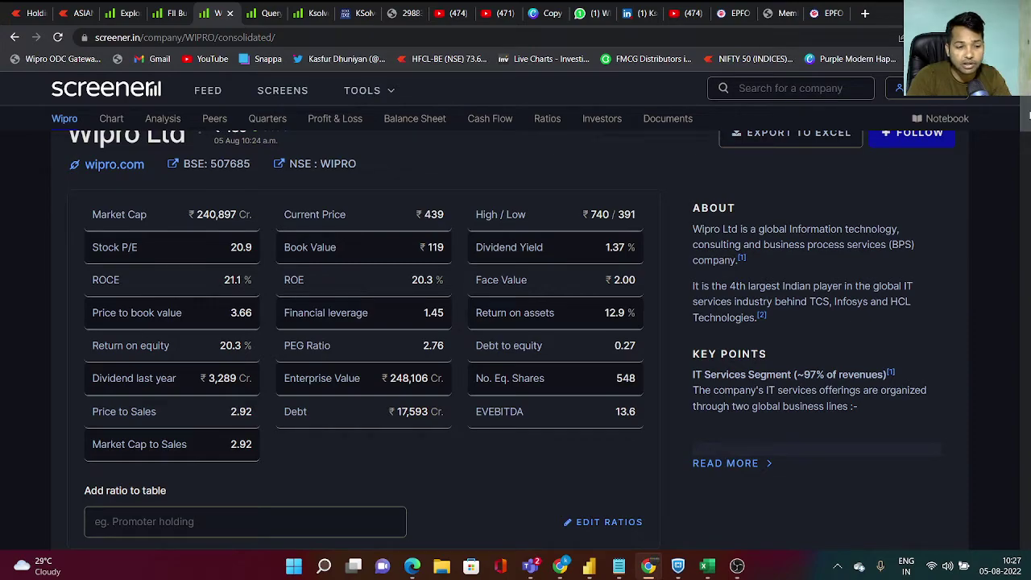
scroll(516, 339, "up", 1)
scroll(515, 339, "down", 2)
scroll(516, 339, "up", 1)
scroll(942, 234, "down", 6)
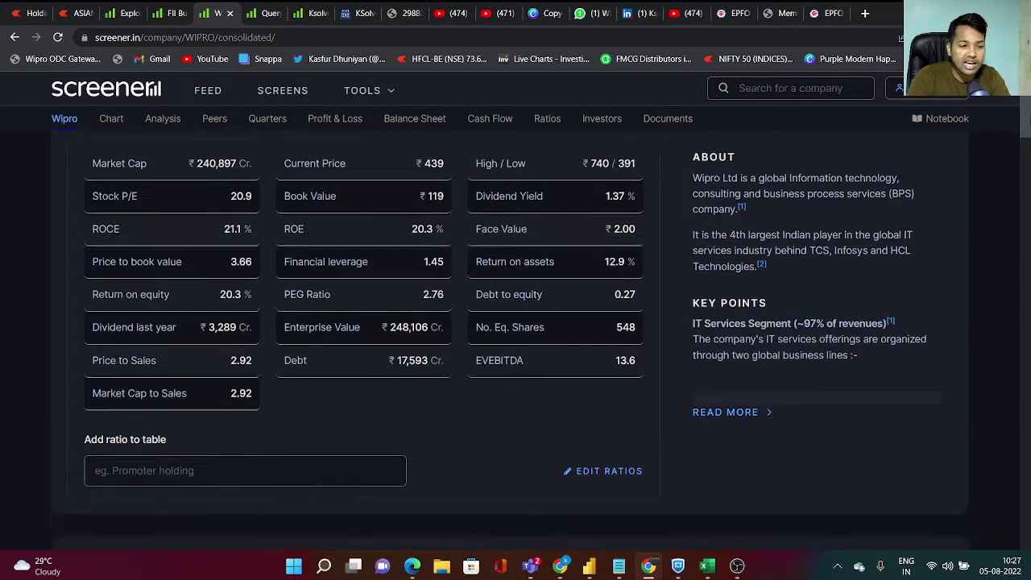
scroll(942, 234, "up", 2)
left_click(861, 235)
scroll(1028, 168, "down", 1)
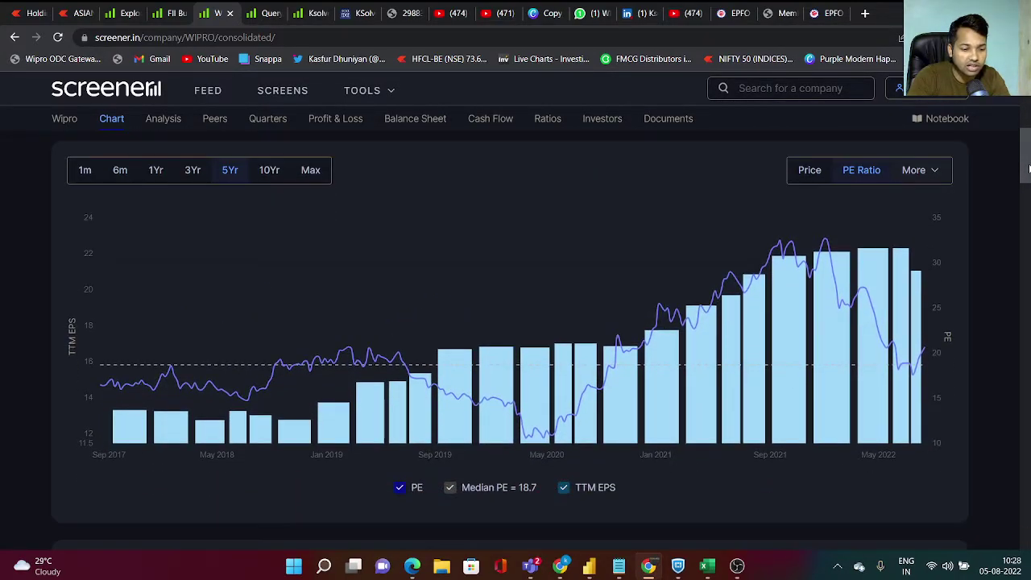
left_click(195, 170)
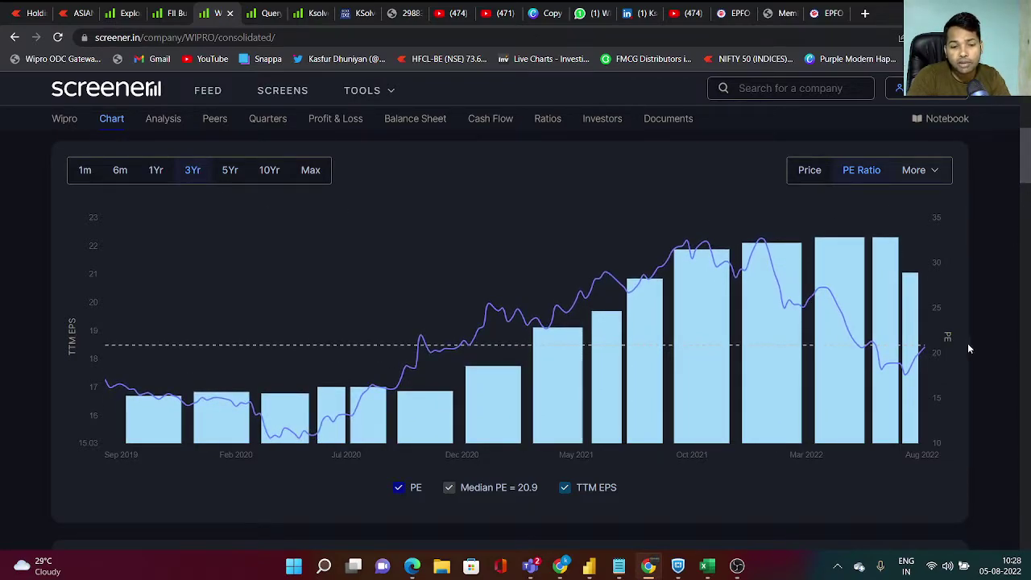
mouse_move(912, 384)
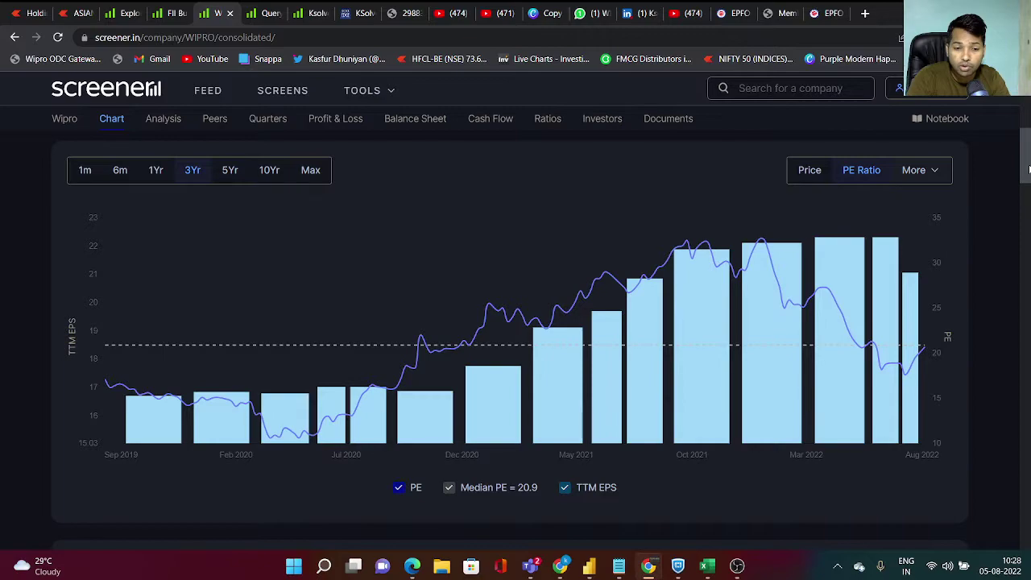
Show Wipro's 3Yr Price to Book chart and compare it with the current ratios in the company summary.
scroll(1029, 169, "up", 1)
left_click(934, 197)
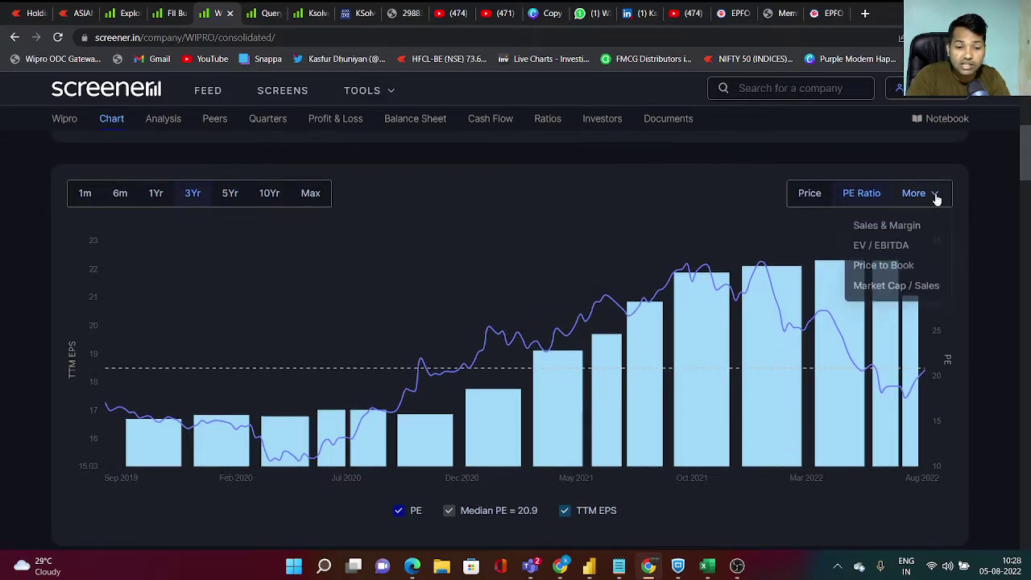
left_click(903, 265)
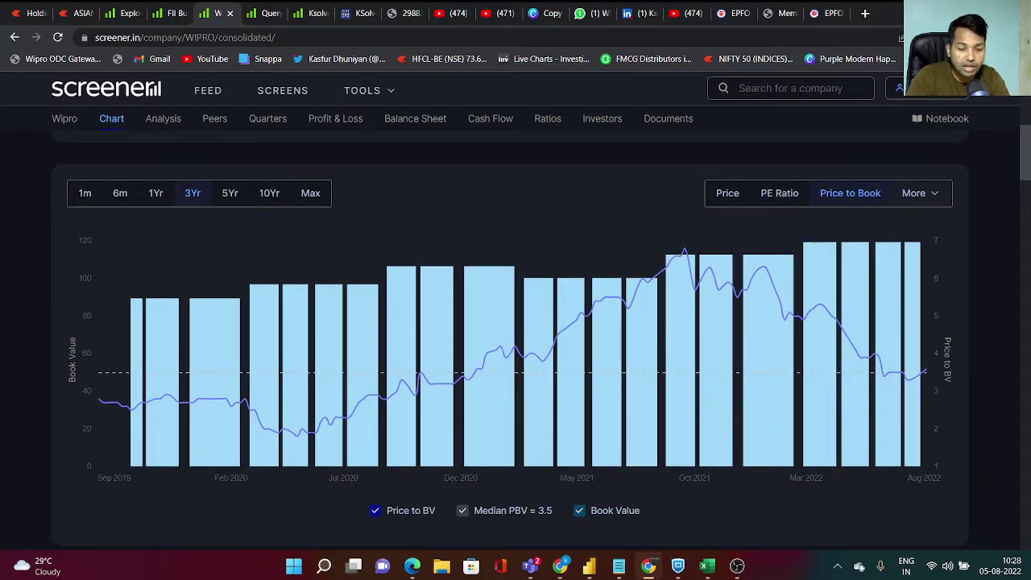
scroll(1028, 133, "up", 4)
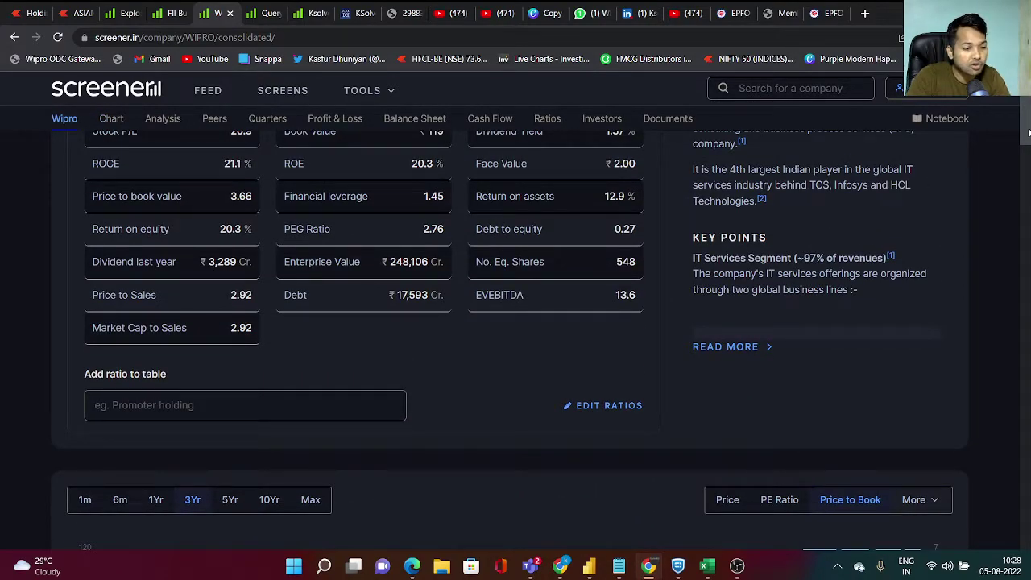
scroll(1029, 132, "up", 1)
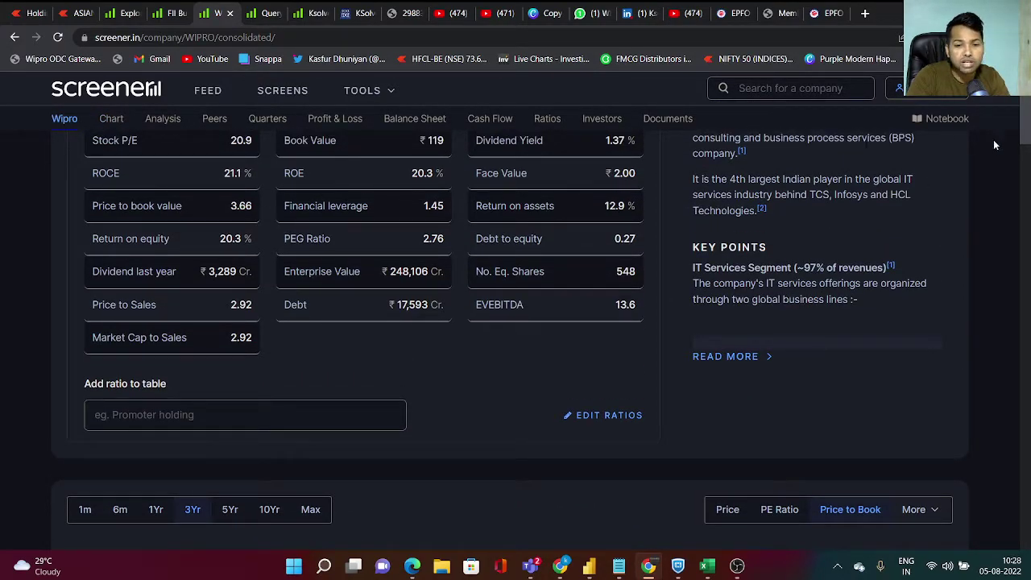
scroll(982, 144, "down", 1)
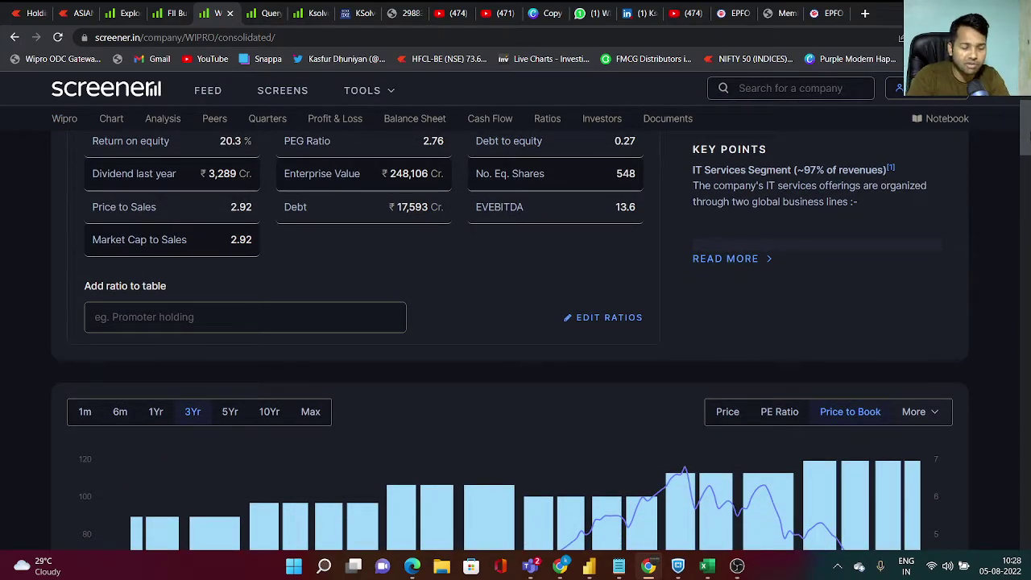
left_click_drag(1028, 143, 1028, 159)
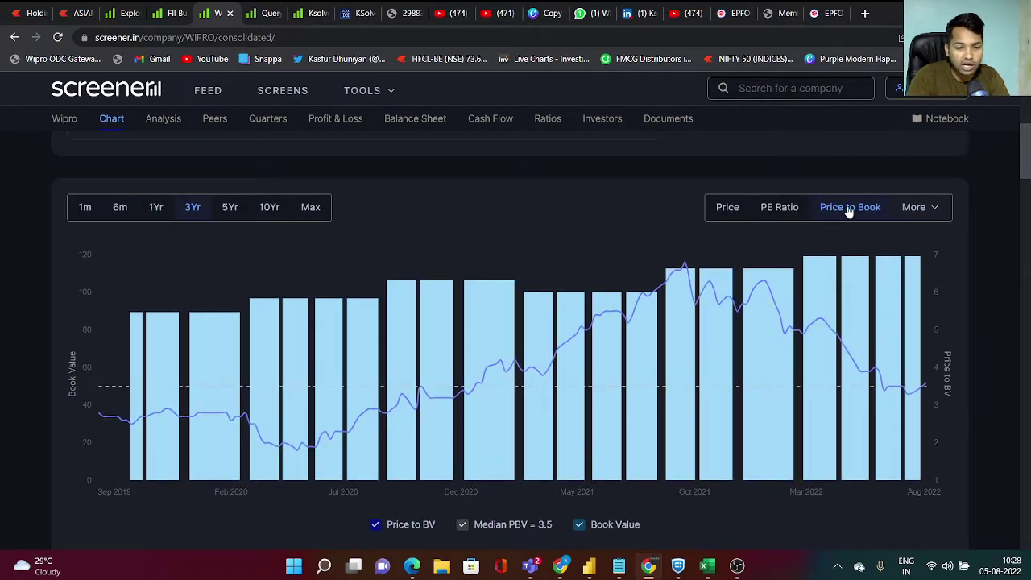
Show Wipro's 3Yr Market Cap / Sales chart and compare it with the Market Cap to Sales ratio.
left_click(926, 207)
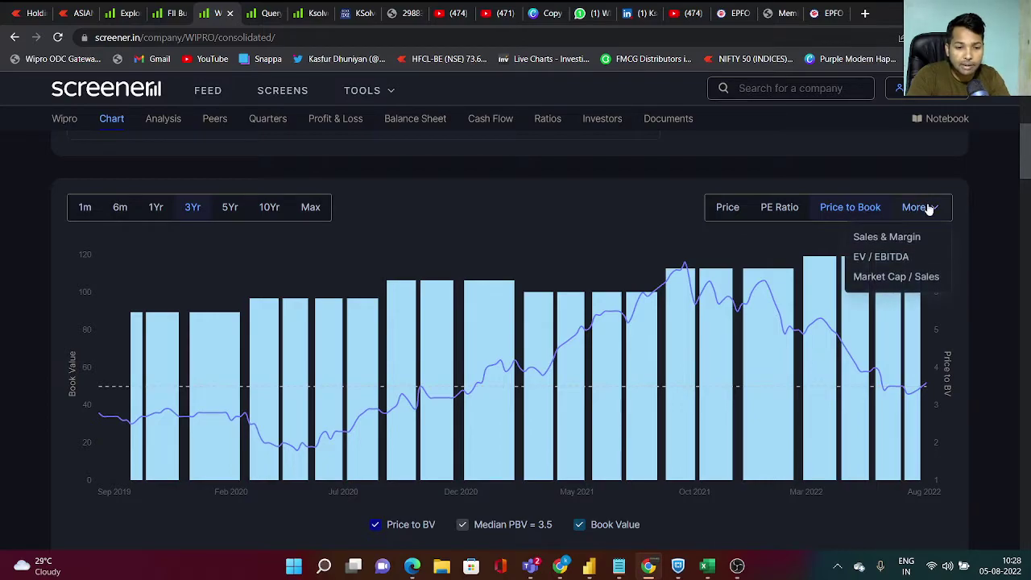
left_click(926, 276)
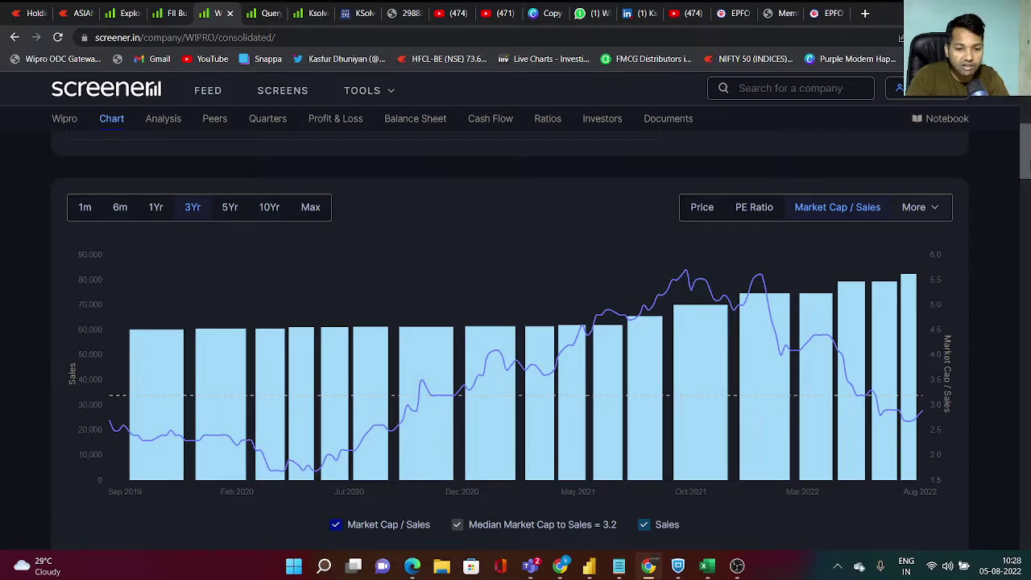
scroll(515, 338, "up", 2)
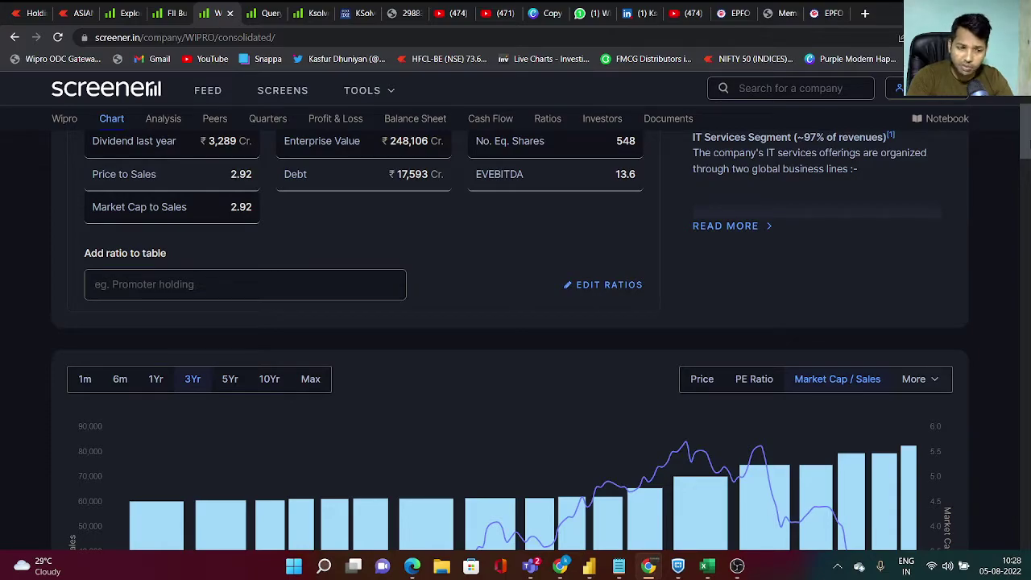
Copy Wipro's quarterly sales from Jun 2021 to Jun 2022 into the SALES row of the Valuation Measure workbook in Excel.
scroll(515, 322, "down", 15)
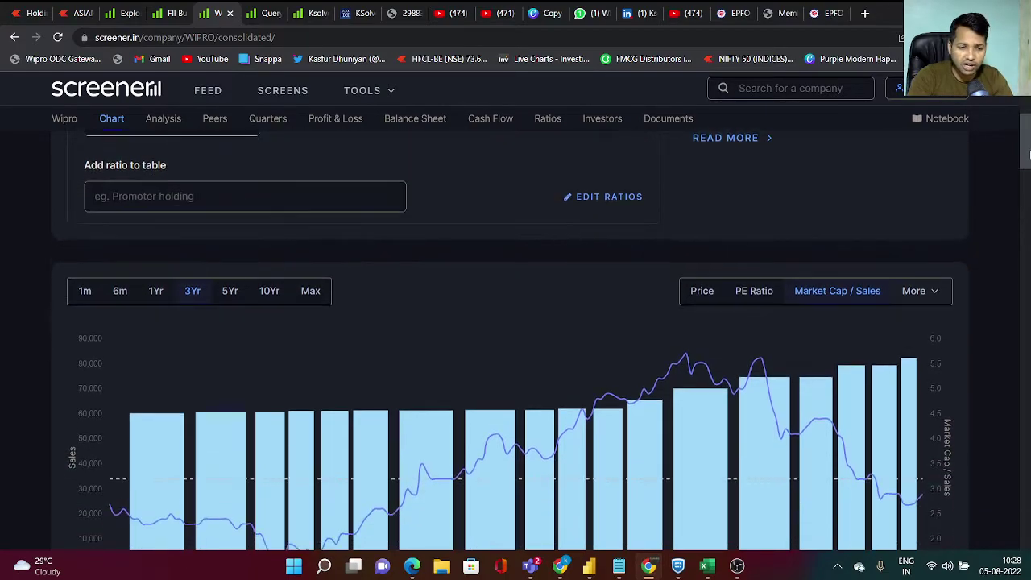
scroll(912, 258, "down", 2)
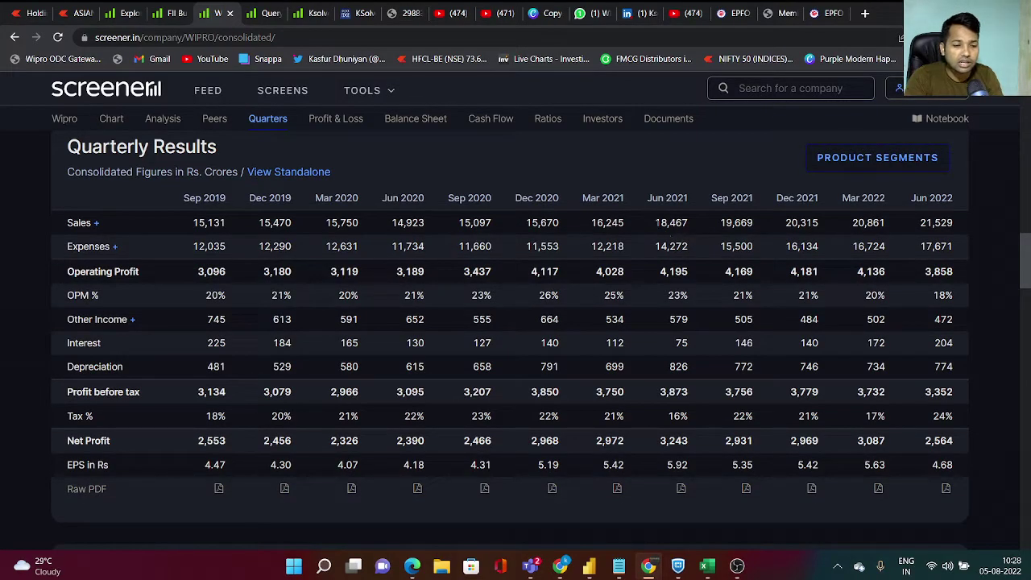
left_click_drag(653, 222, 954, 224)
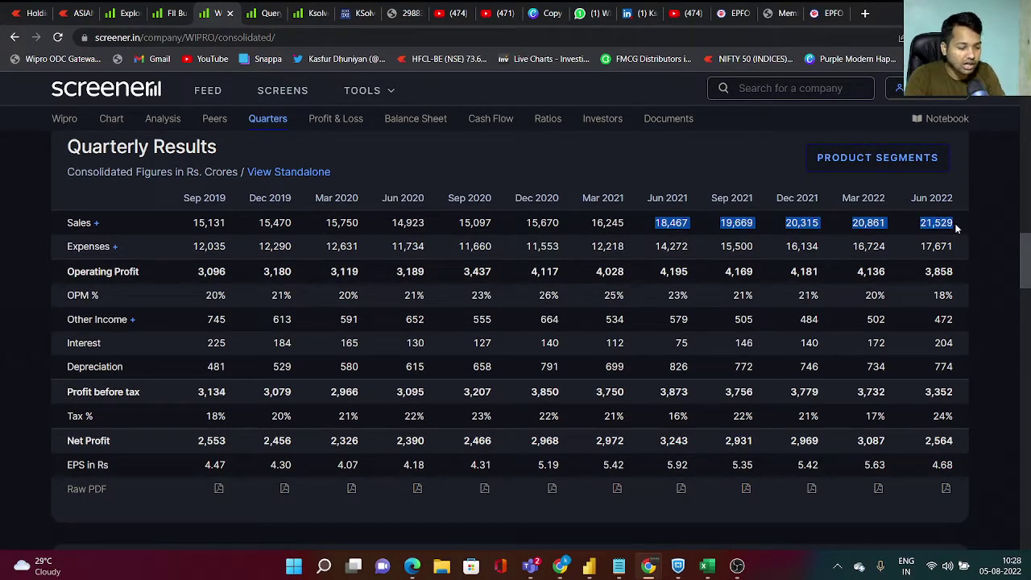
mouse_move(706, 565)
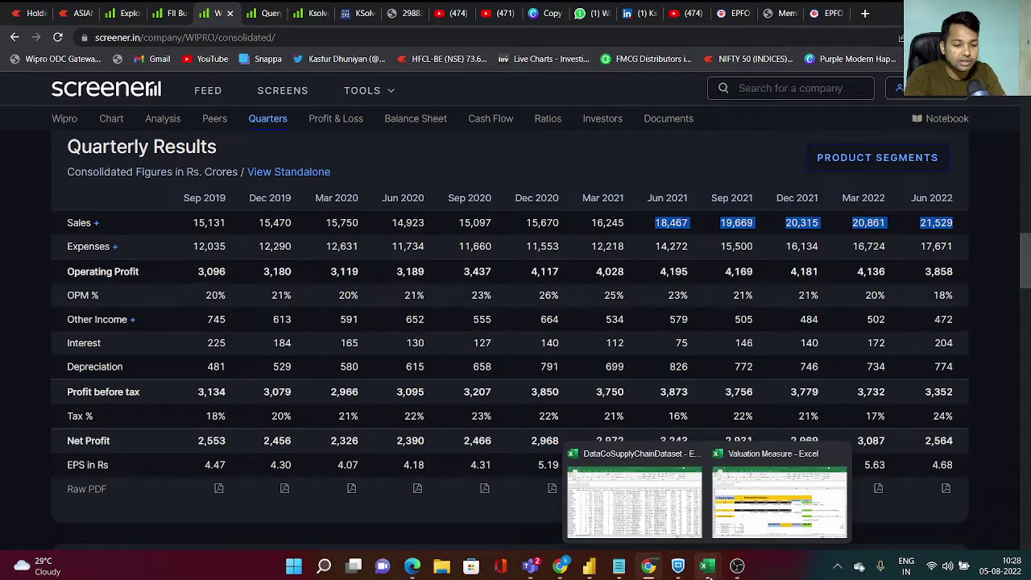
left_click(773, 491)
left_click(262, 392)
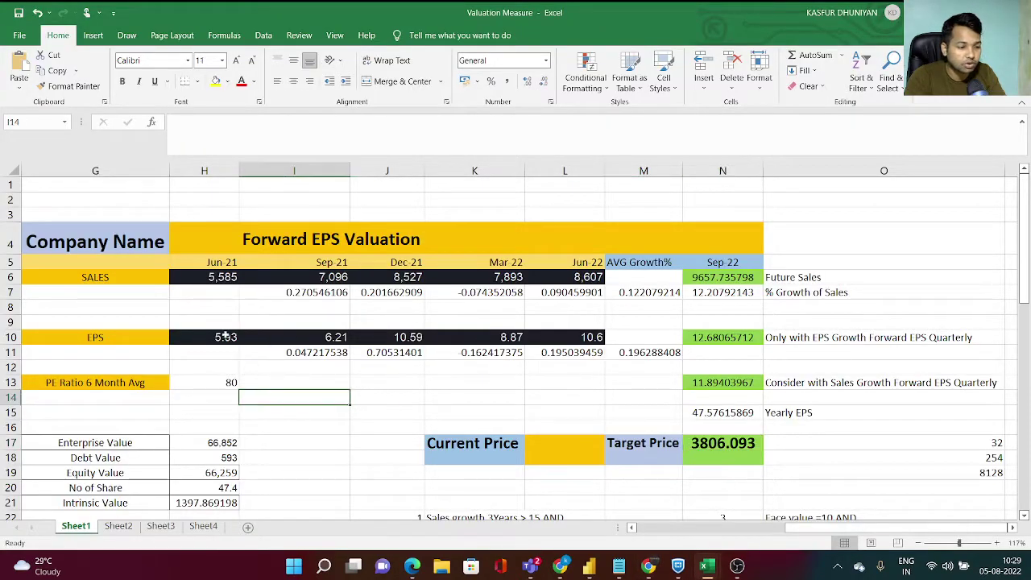
left_click(218, 277)
key("ctrl+v")
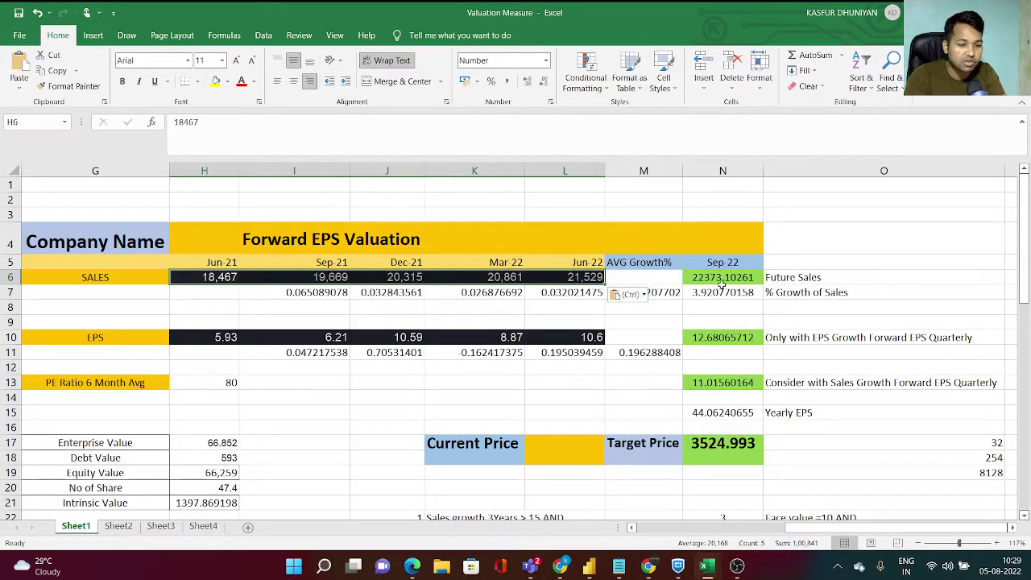
Switch back to Screener and select Wipro's quarterly EPS figures from Jun 2021 to Jun 2022 for the EPS row.
left_click(222, 338)
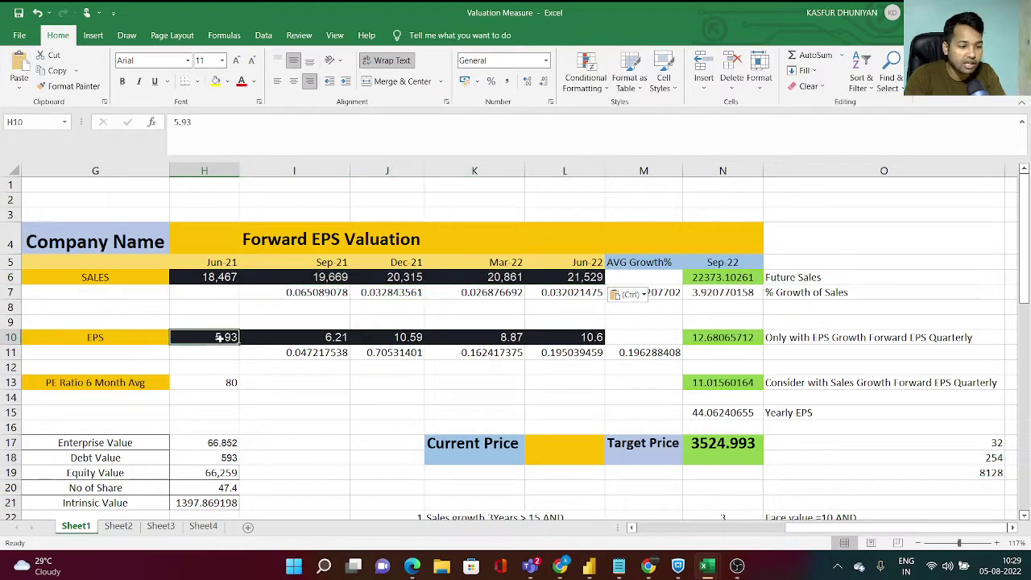
mouse_move(712, 573)
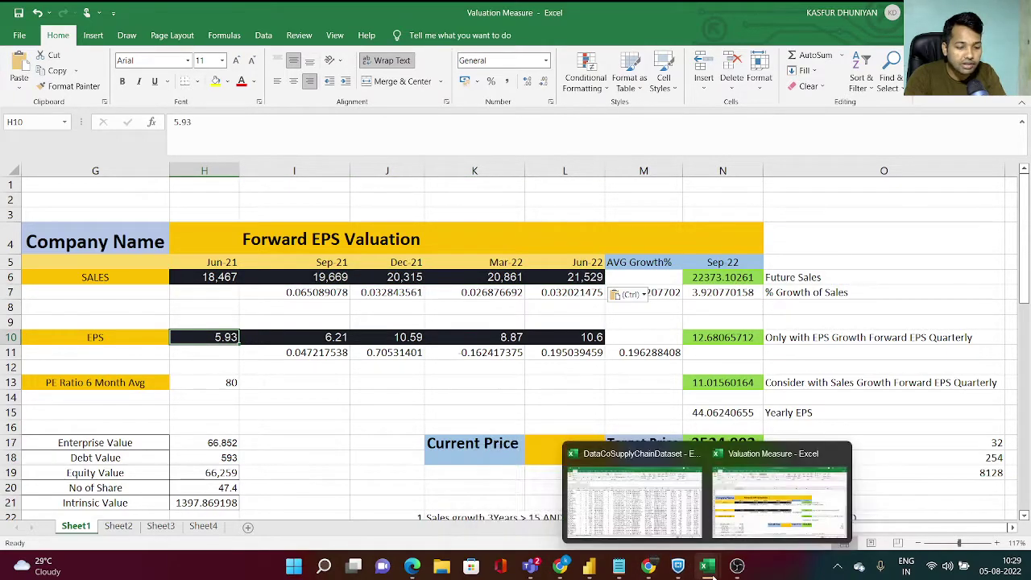
left_click(648, 566)
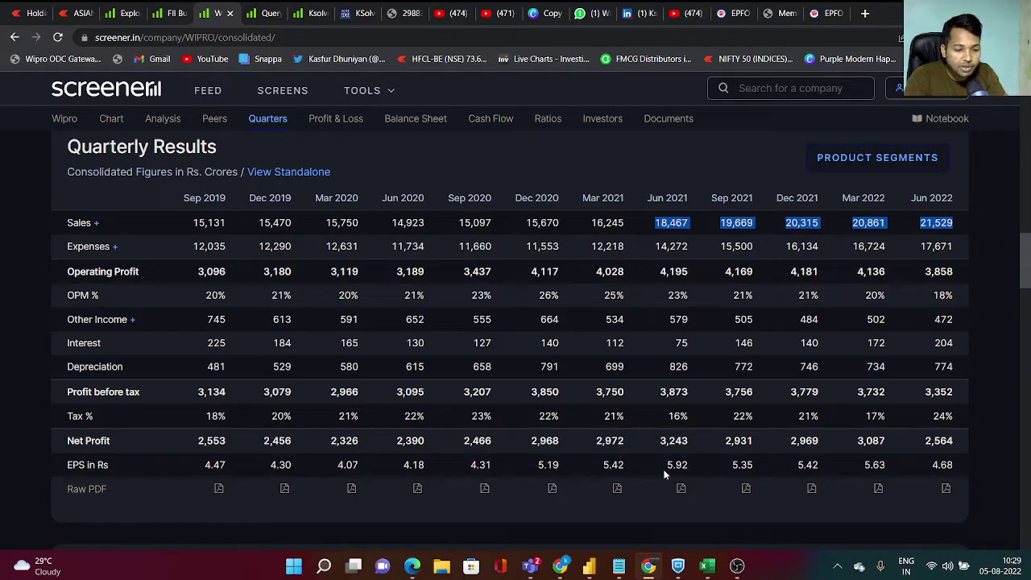
left_click_drag(665, 465, 961, 467)
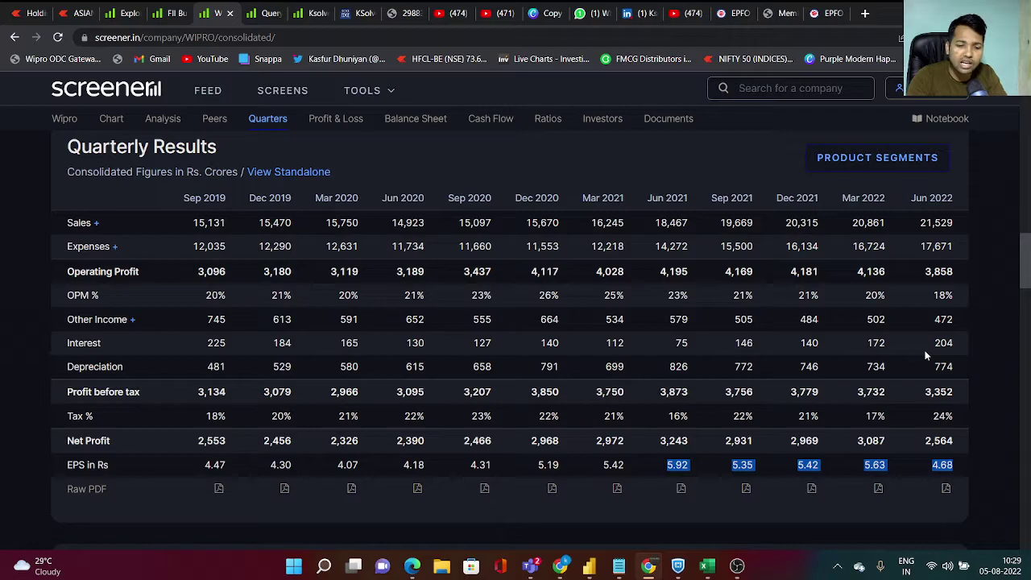
Return to Wipro's 3Yr chart, show the PE Ratio and compare its recent trend with the median PE.
left_click_drag(1025, 270, 1025, 215)
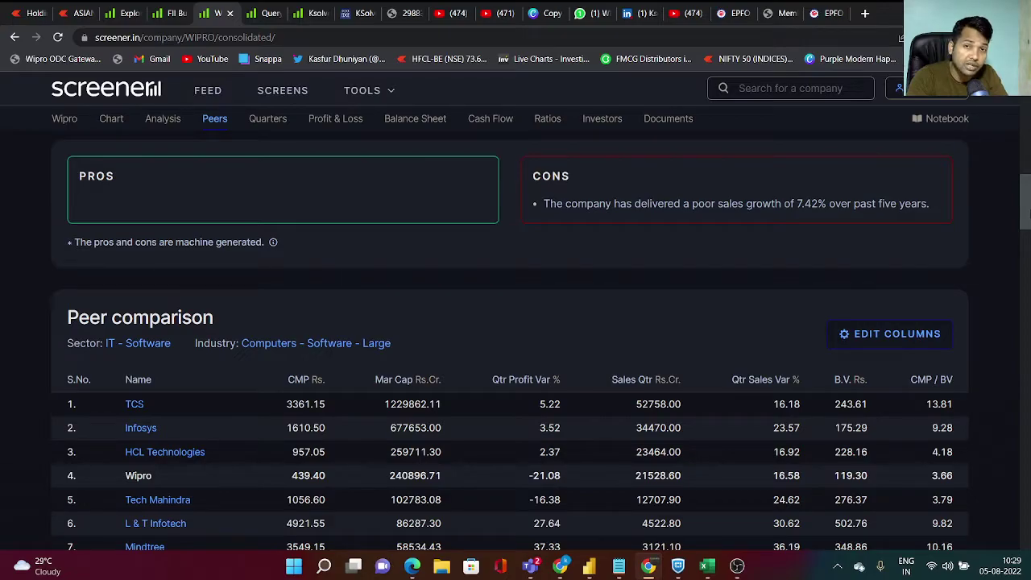
left_click_drag(1025, 211, 1028, 150)
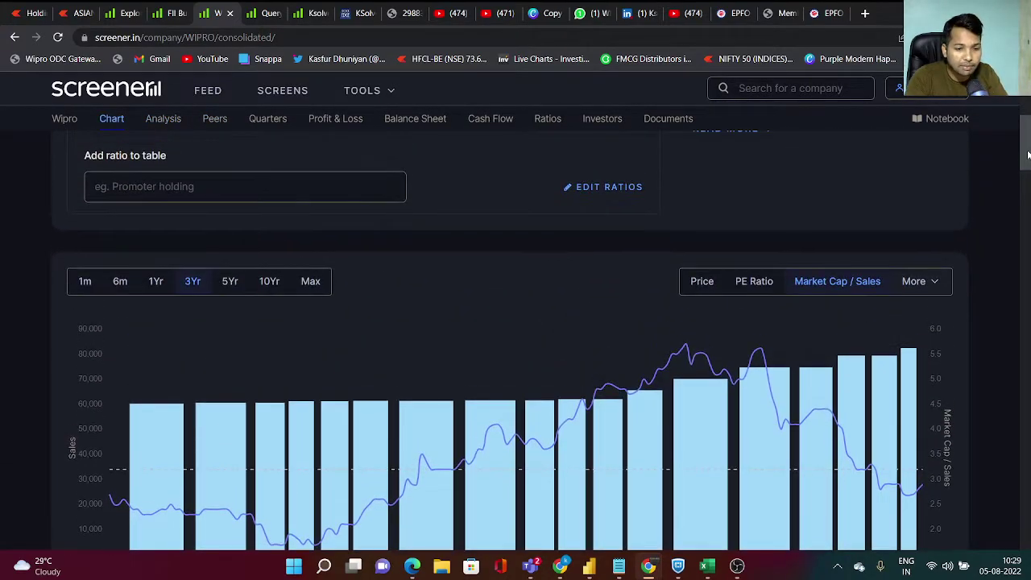
left_click(778, 279)
scroll(1028, 165, "down", 2)
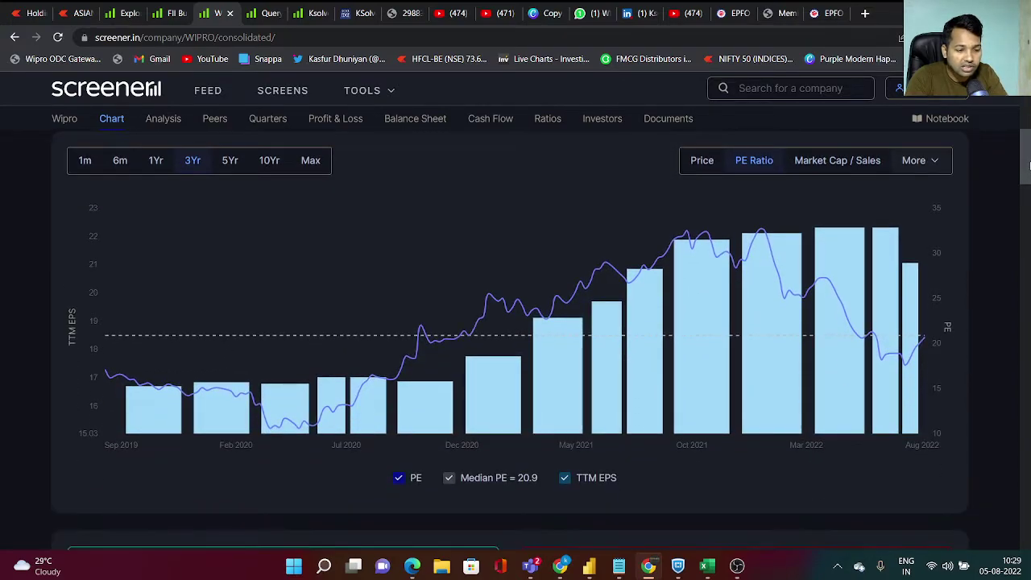
mouse_move(1028, 166)
left_mouse_down()
mouse_move(1029, 115)
mouse_move(1029, 149)
left_mouse_up()
scroll(830, 459, "down", 1)
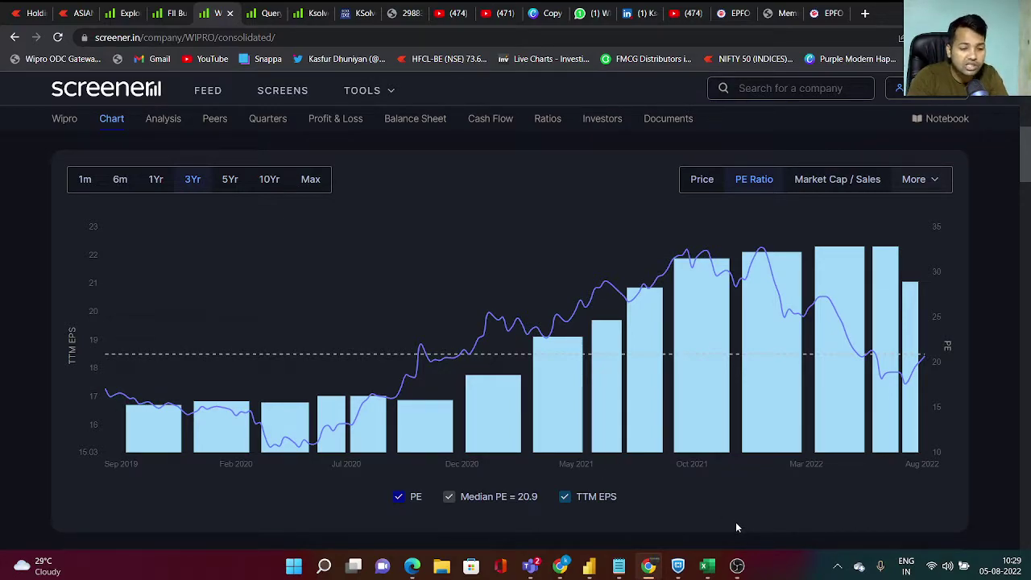
Switch to the Valuation Measure workbook, set the PE Ratio 6 Month Avg to 21 and check the Target Price.
mouse_move(707, 566)
left_click(762, 496)
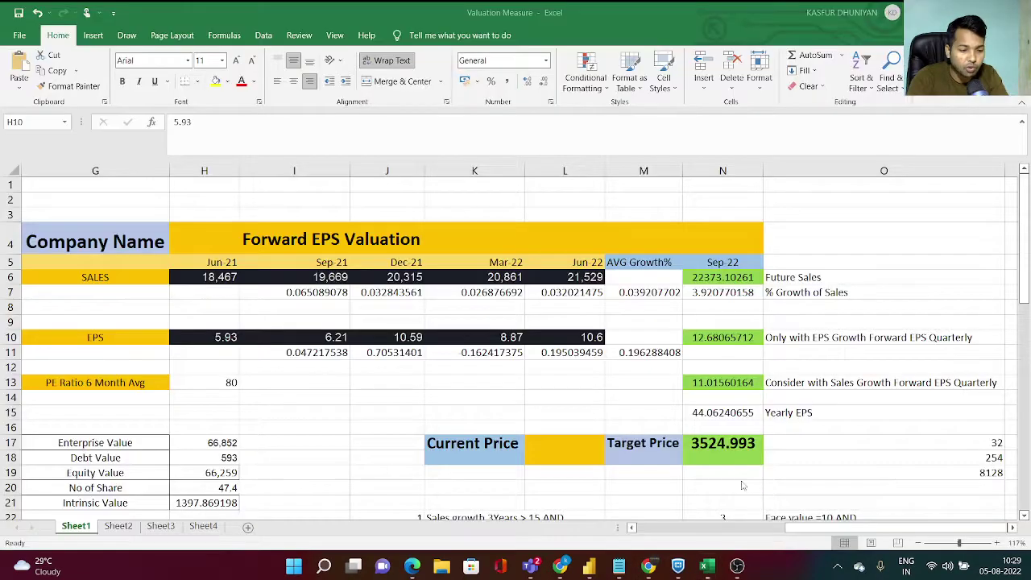
left_click(220, 380)
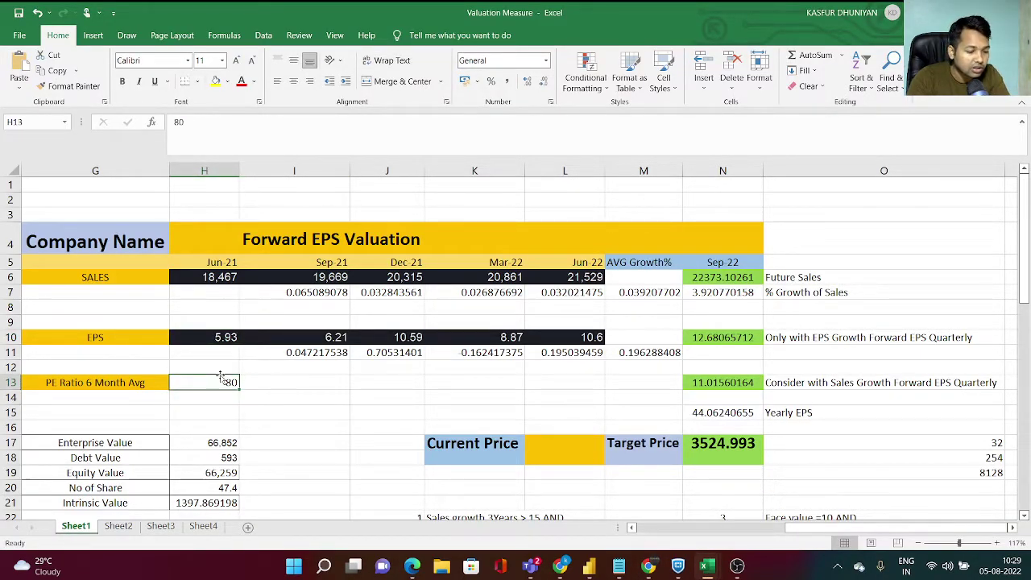
type("21")
key("Return")
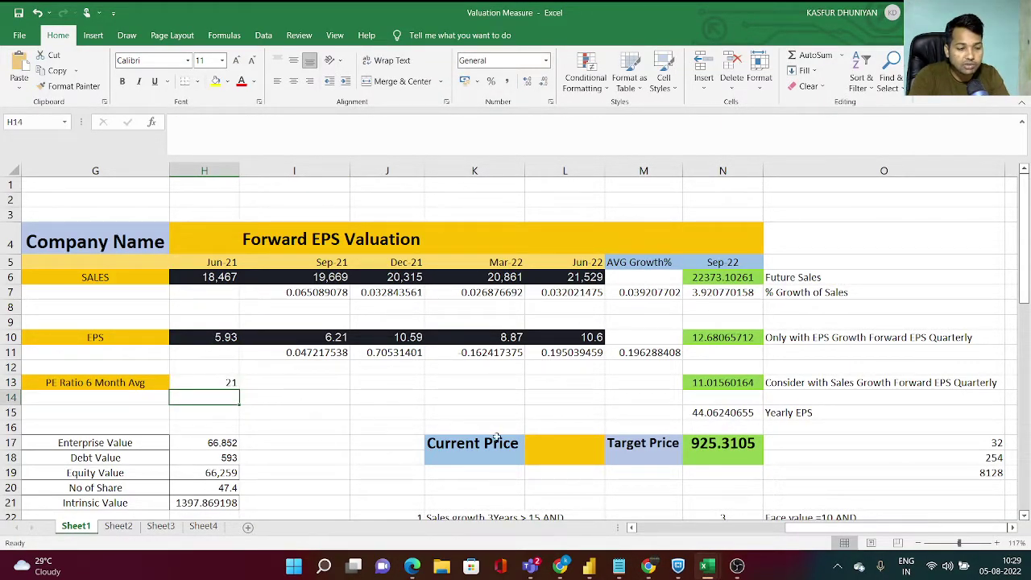
left_click(715, 445)
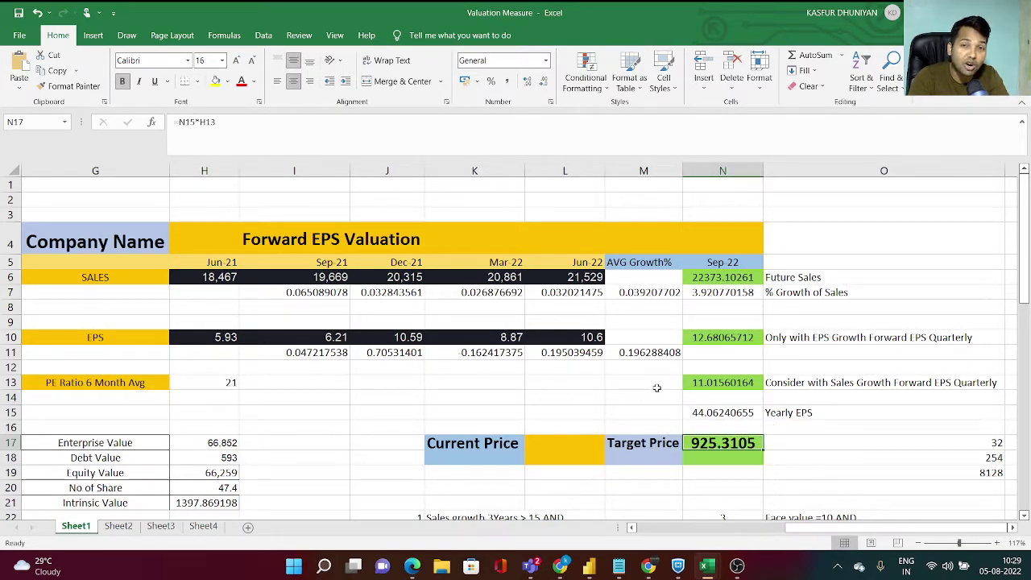
Check Wipro's PE chart and current price on Screener, and try a PE Ratio 6 Month Avg of 17 in the workbook.
left_click(649, 567)
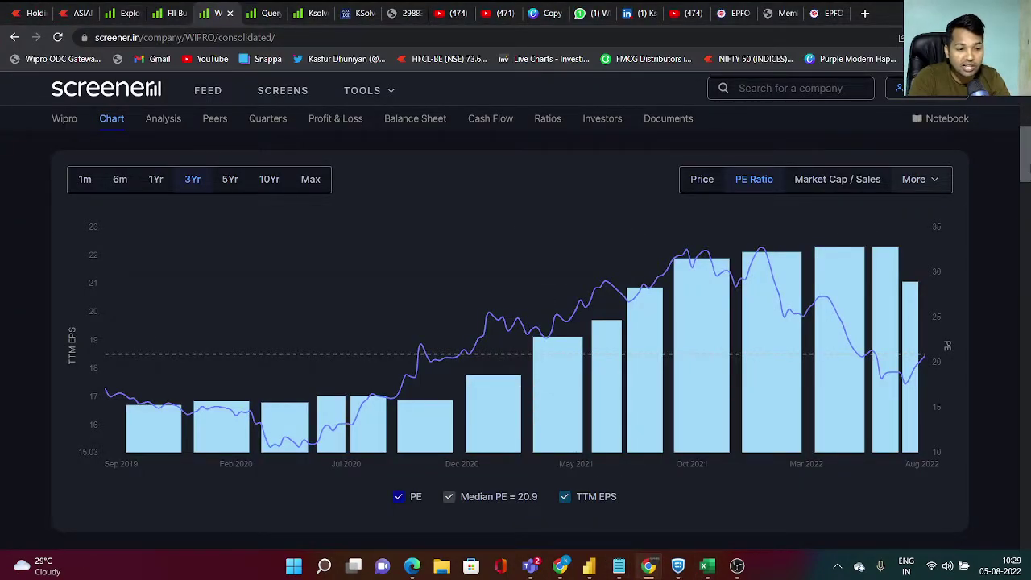
scroll(1024, 153, "up", 5)
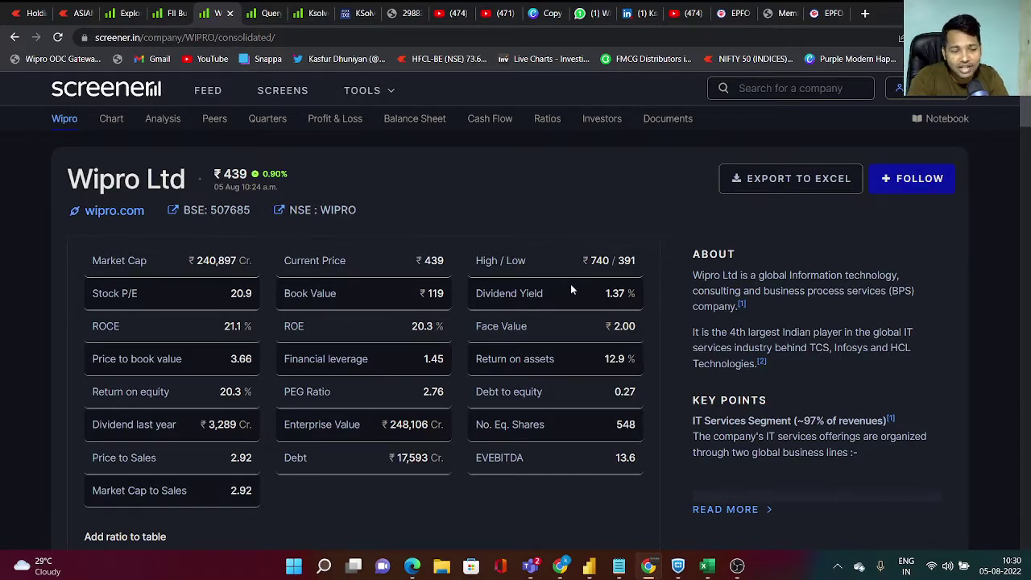
mouse_move(717, 569)
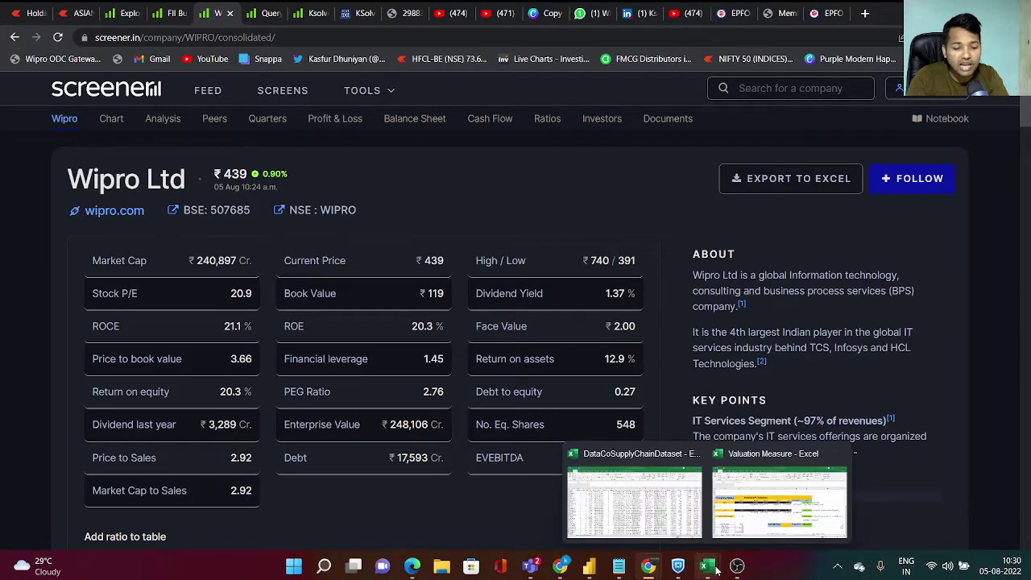
left_click(778, 499)
left_click(221, 383)
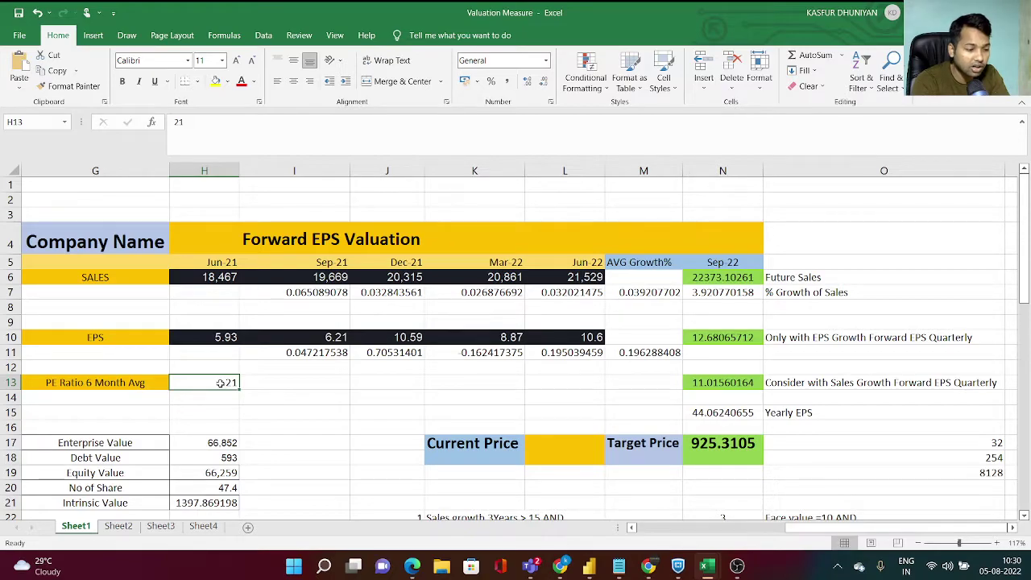
key("BackSpace")
type("17")
key("Return")
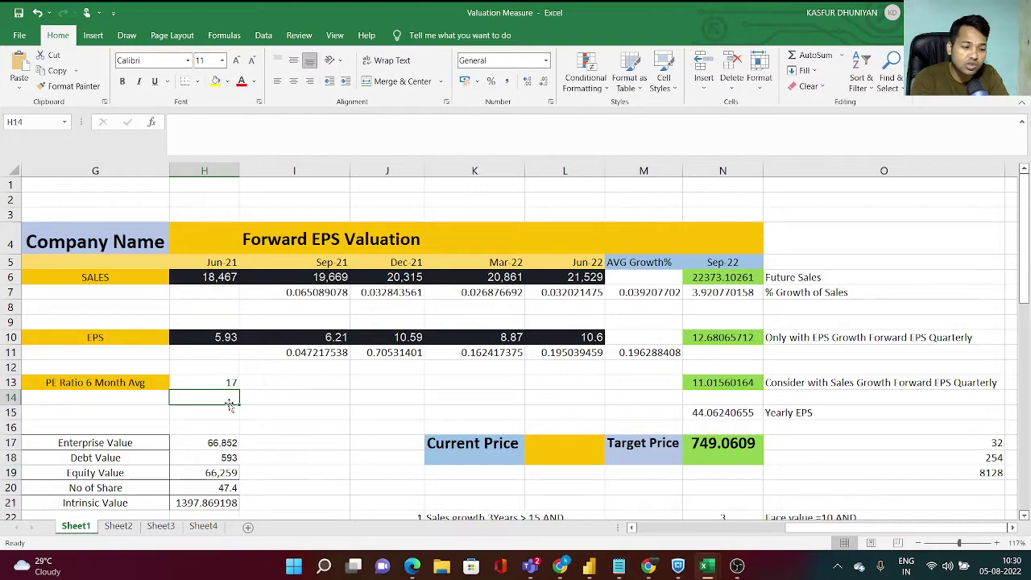
Set the PE Ratio 6 Month Avg to 15 in the Forward EPS Valuation.
left_click(229, 386)
key("Delete")
type("15")
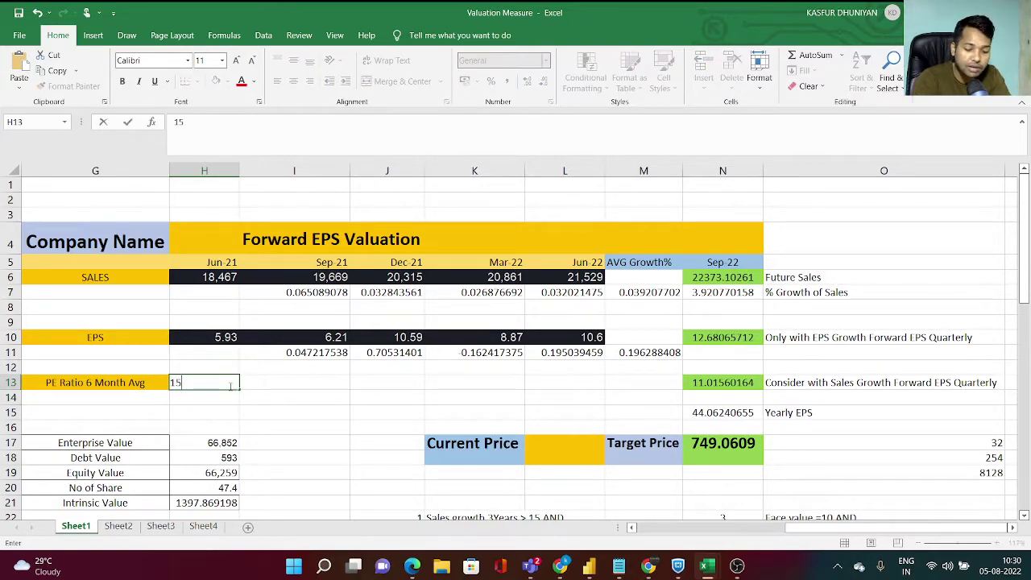
key("Return")
left_click(230, 384)
Switch to Screener, search for KPIT, open the KPIT Technologies Ltd page and review its key ratios.
key("alt+Tab")
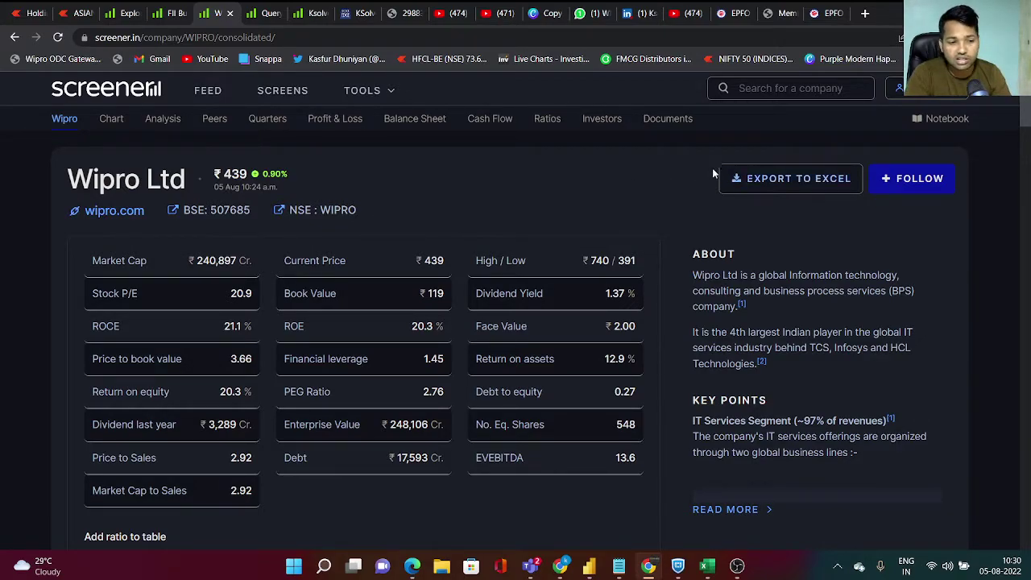
left_click(765, 90)
type("kpit")
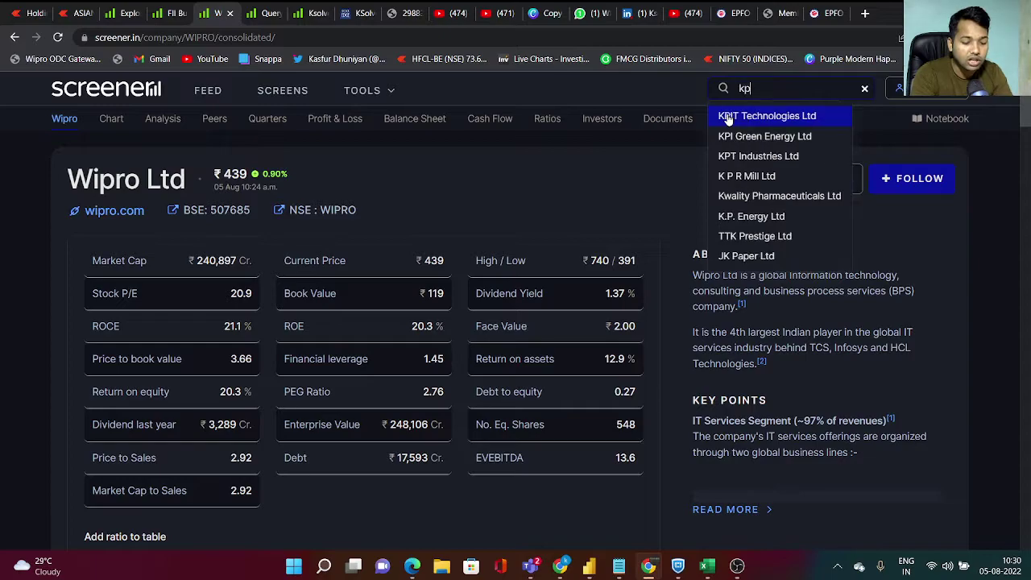
left_click(727, 118)
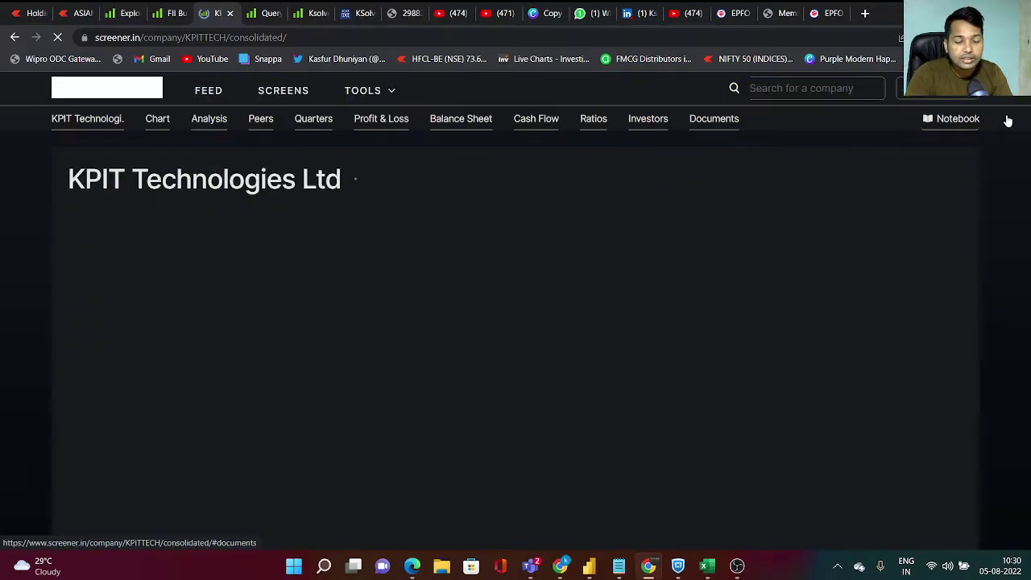
scroll(692, 359, "down", 4)
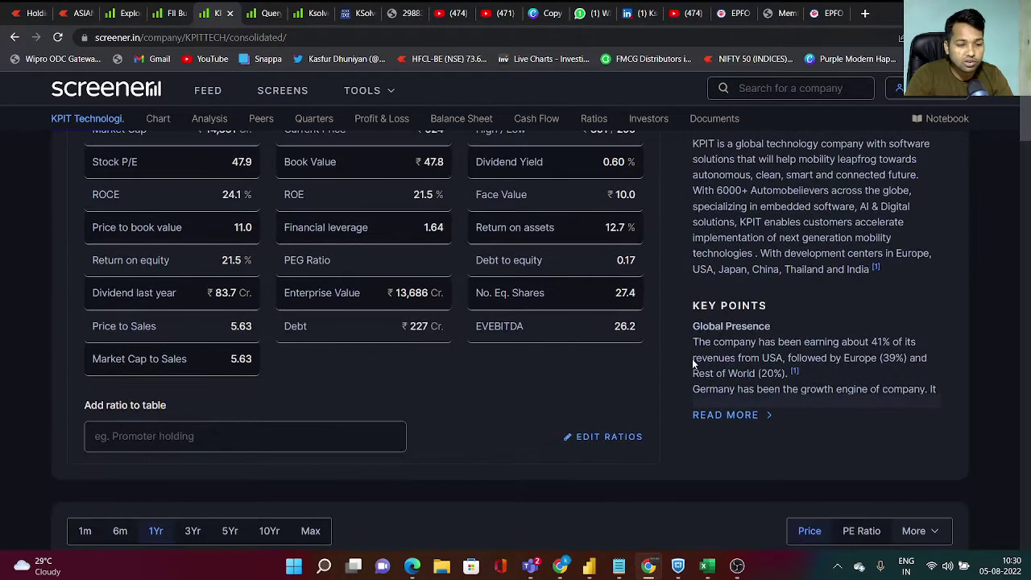
scroll(688, 352, "up", 3)
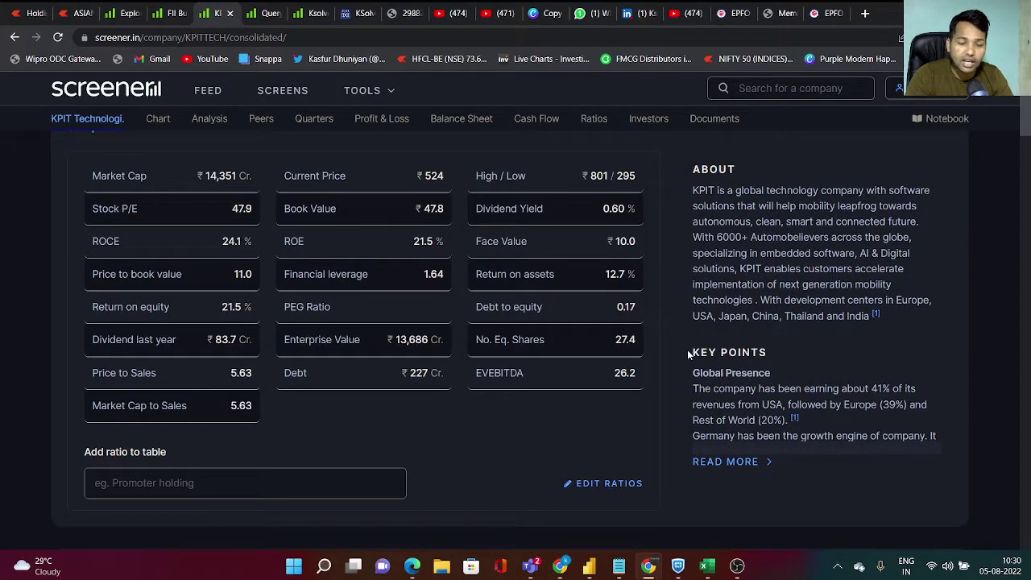
Copy KPIT's quarterly sales from Jun 2021 to Jun 2022 (567, 591, 622, 652, 686) into the SALES row of the Valuation Measure workbook.
scroll(686, 349, "down", 7)
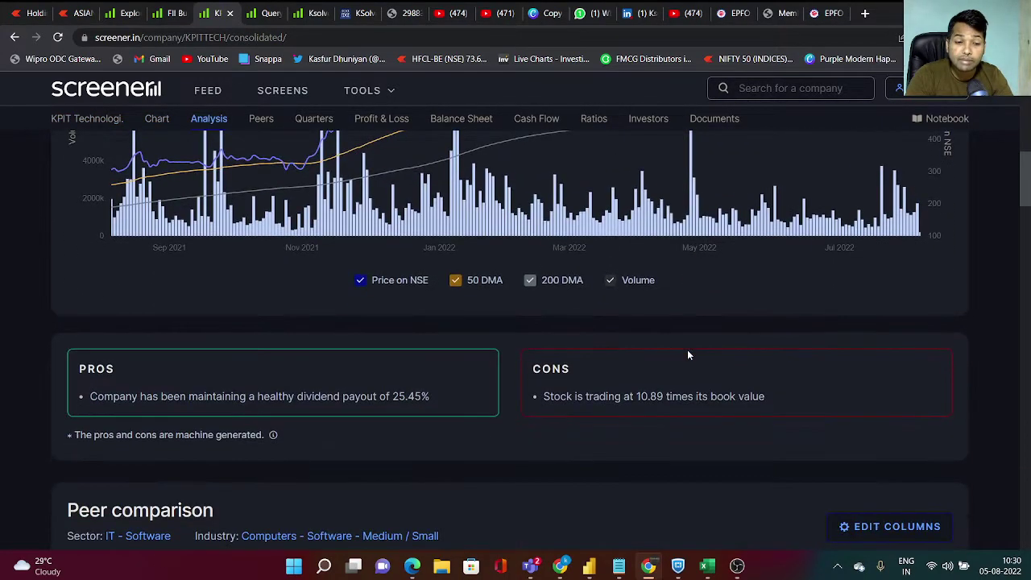
scroll(688, 354, "down", 1)
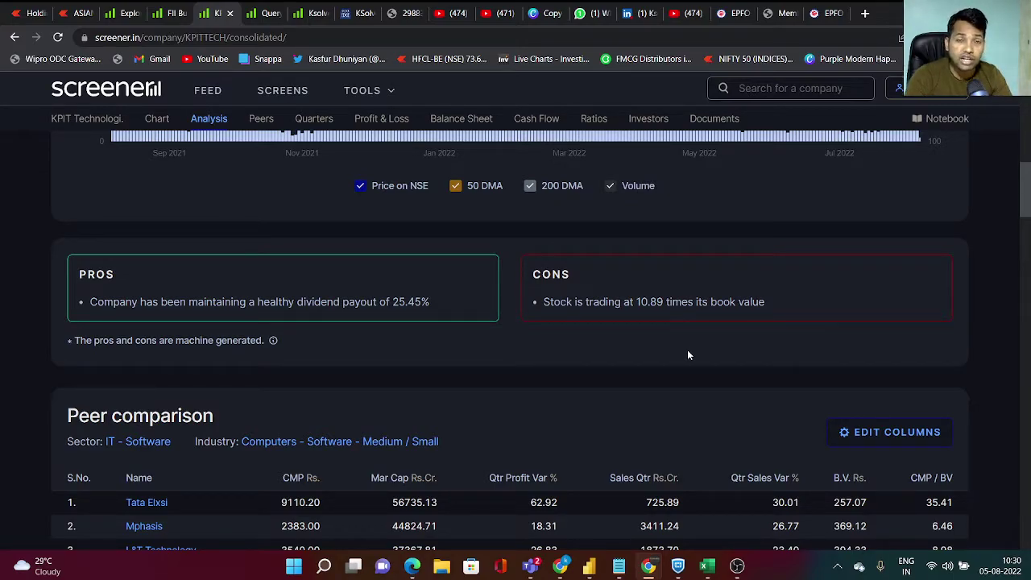
scroll(688, 355, "down", 5)
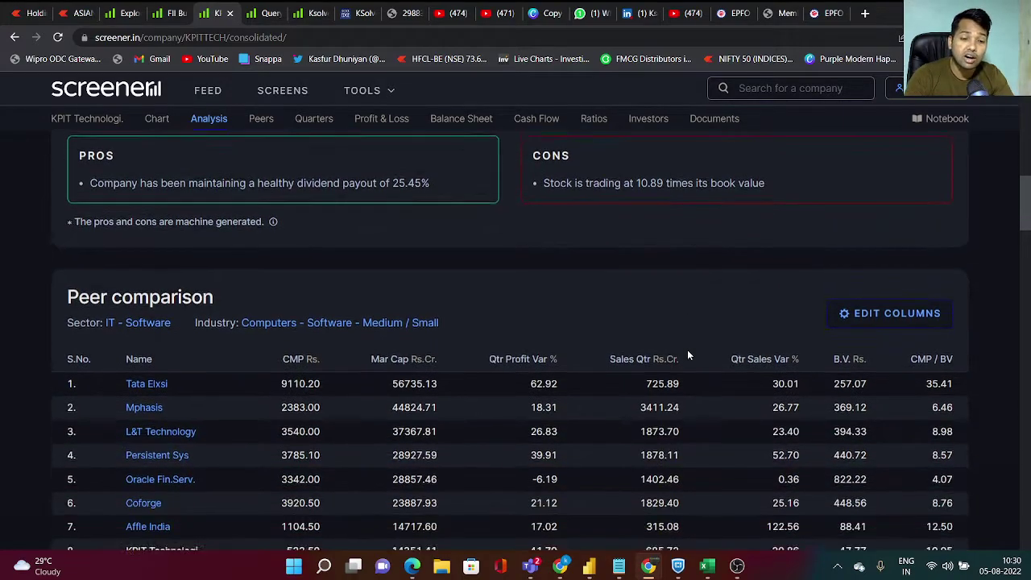
scroll(687, 349, "down", 2)
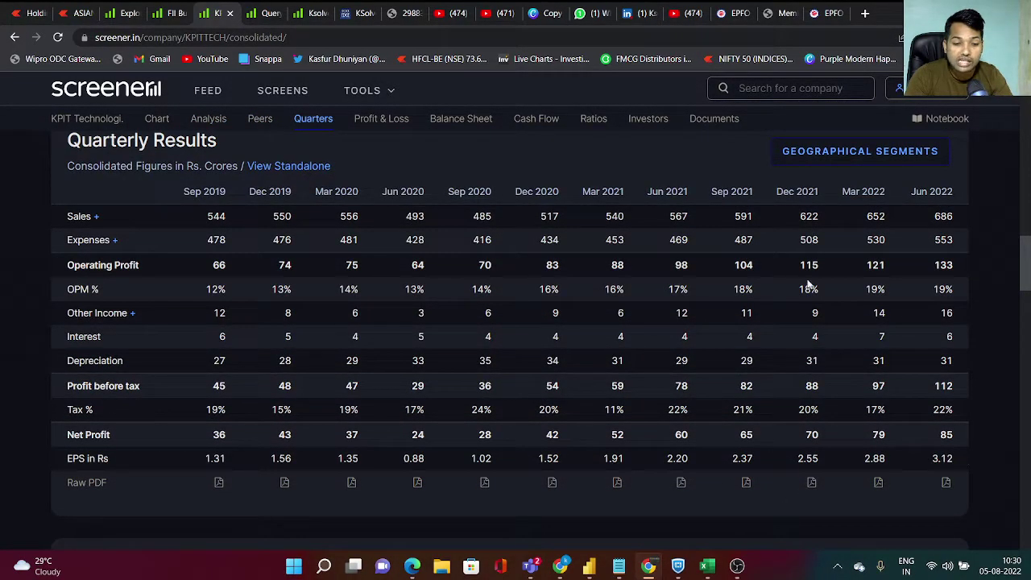
left_click_drag(667, 215, 954, 216)
key("ctrl+c")
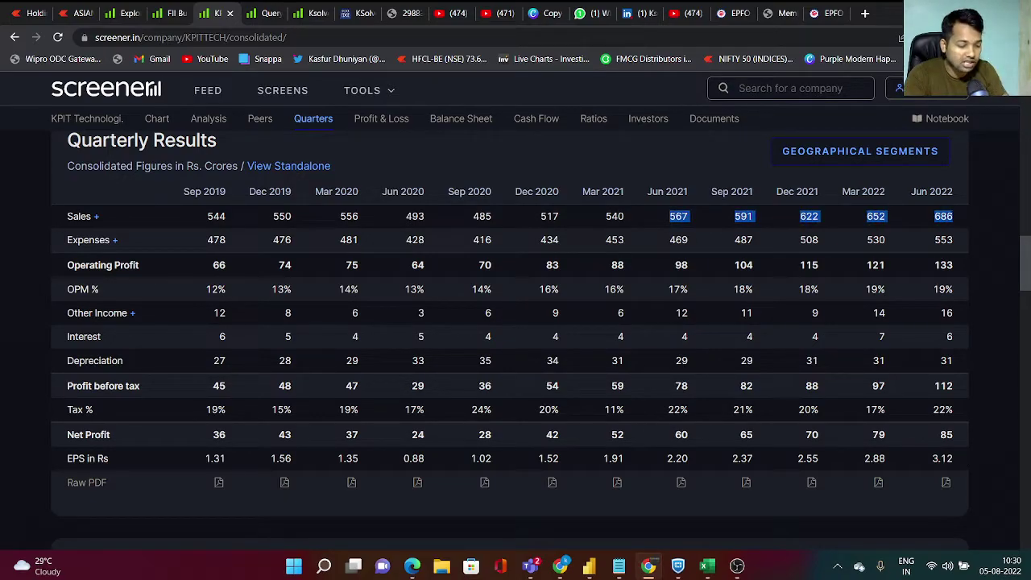
mouse_move(706, 565)
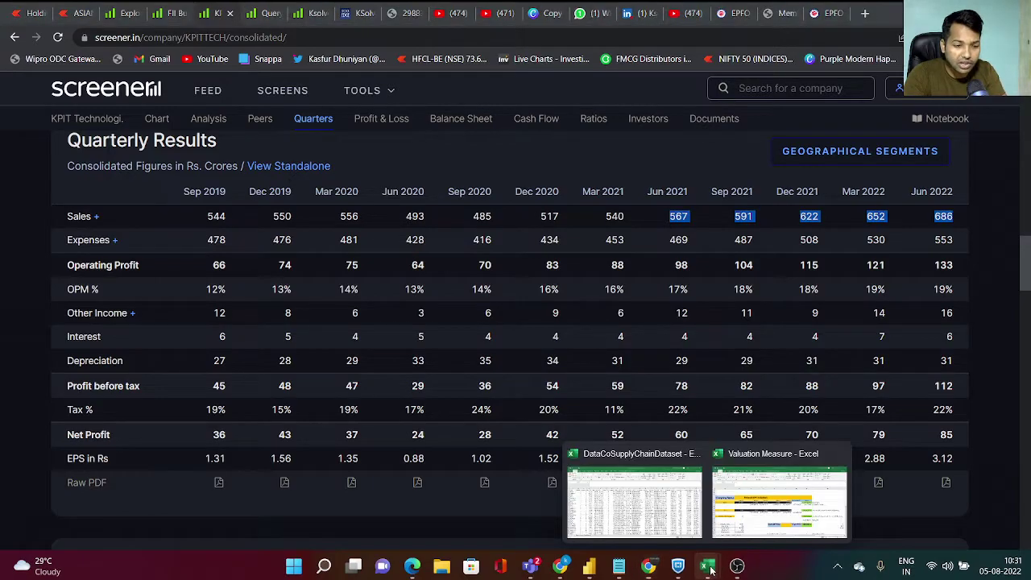
left_click(769, 509)
left_click(218, 276)
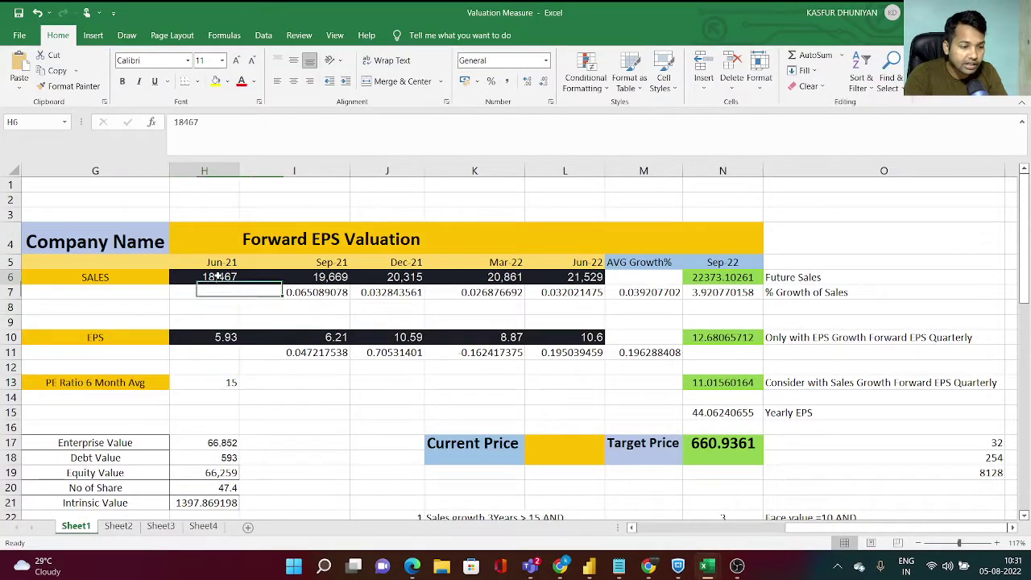
key("ctrl+v")
Copy KPIT's EPS figures for the same five quarters from Screener (2.20, 2.37, 2.55, 2.88, 3.12) into the workbook's EPS row.
left_click(215, 338)
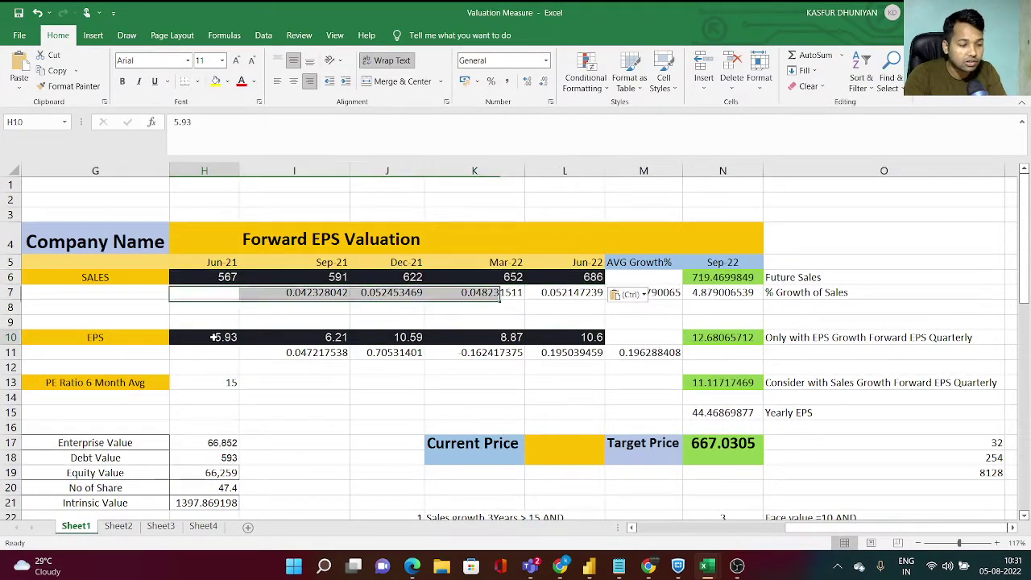
left_click(651, 566)
left_click_drag(665, 458, 957, 458)
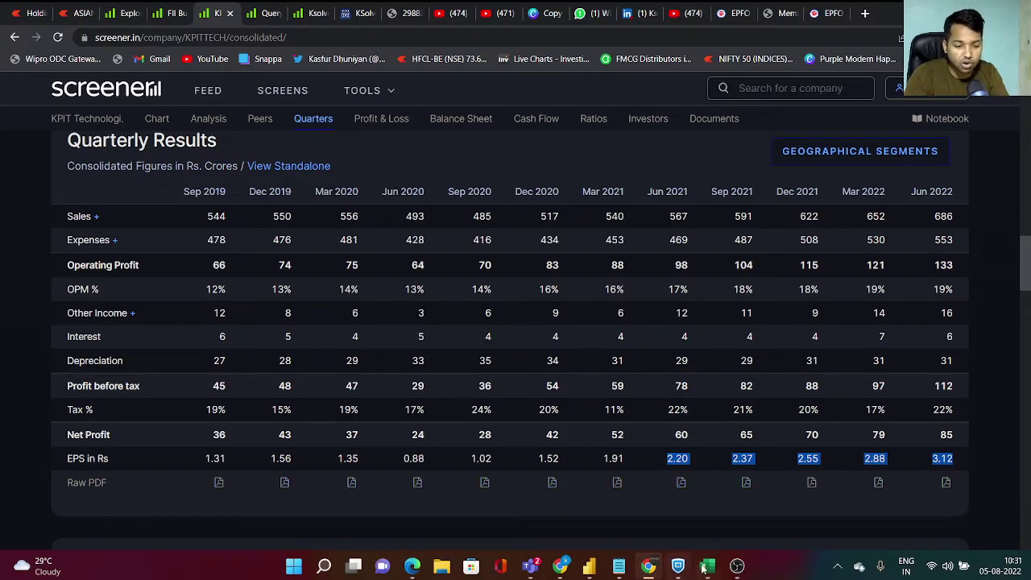
mouse_move(704, 568)
left_click(779, 499)
key("ctrl+v")
Switch to Screener and compare KPIT's PE Ratio chart over the 3-year and 1-year ranges.
left_click(648, 566)
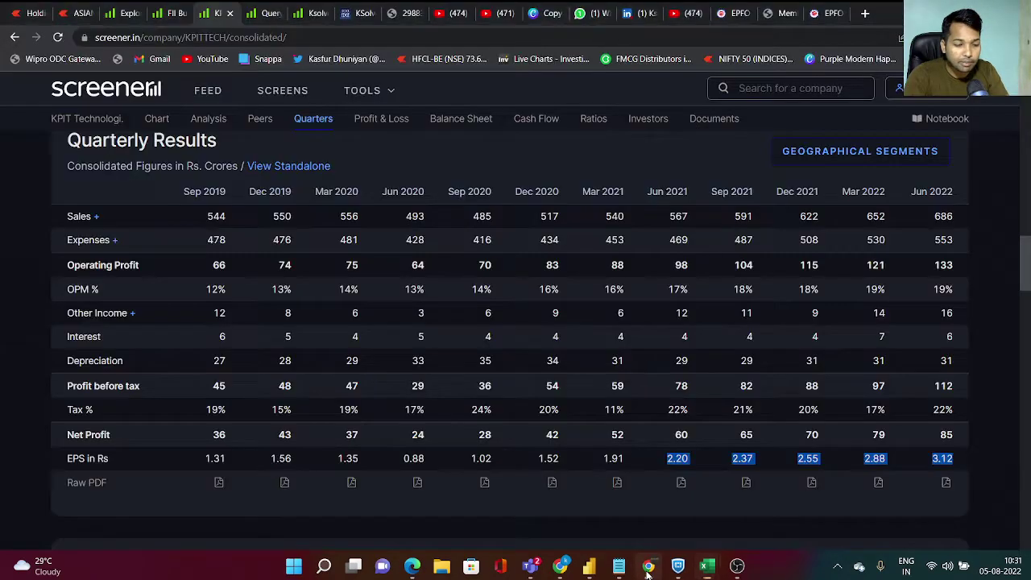
scroll(490, 334, "up", 15)
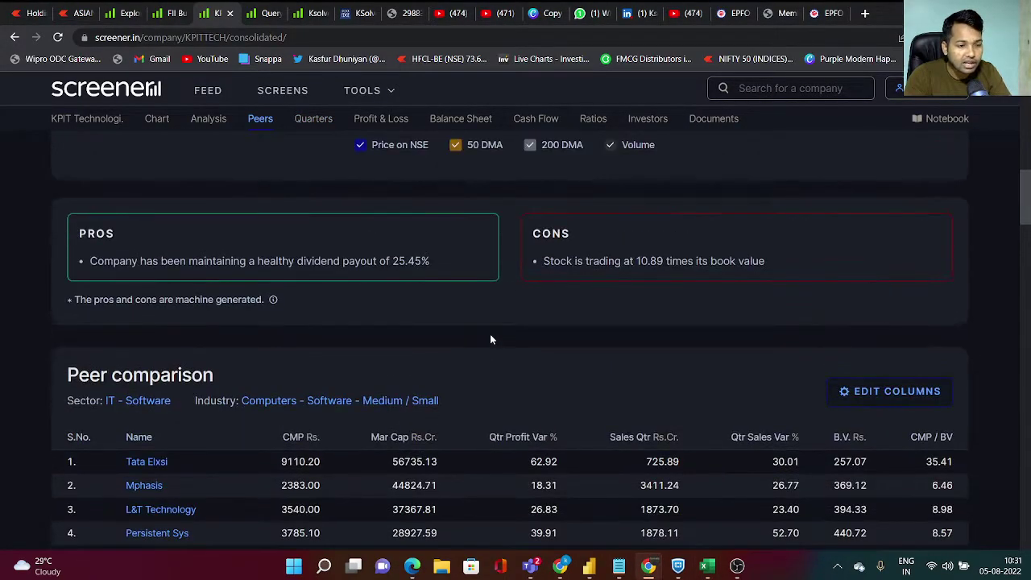
scroll(489, 333, "up", 5)
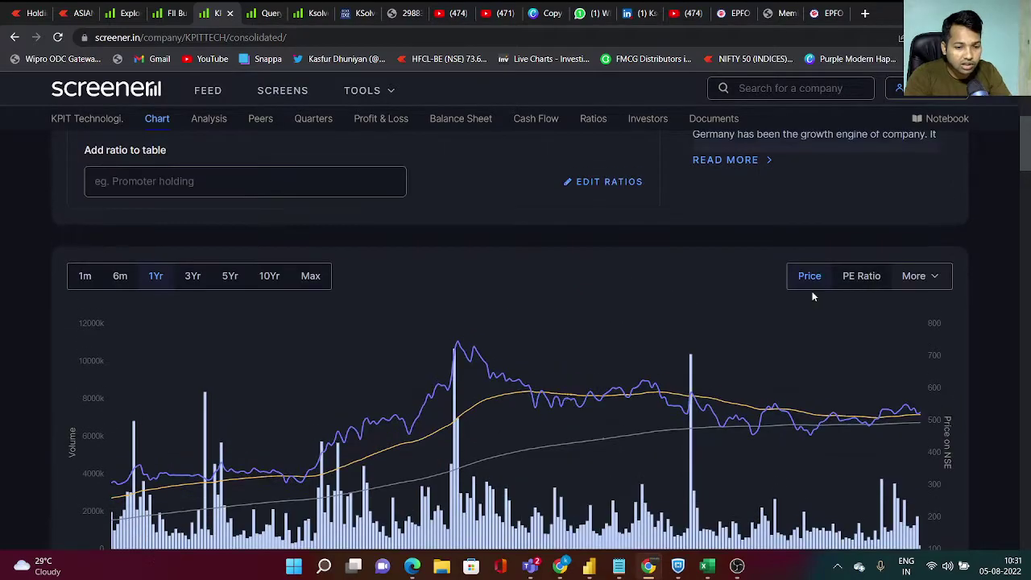
left_click(847, 281)
scroll(654, 301, "down", 1)
scroll(654, 301, "down", 1)
left_click(194, 161)
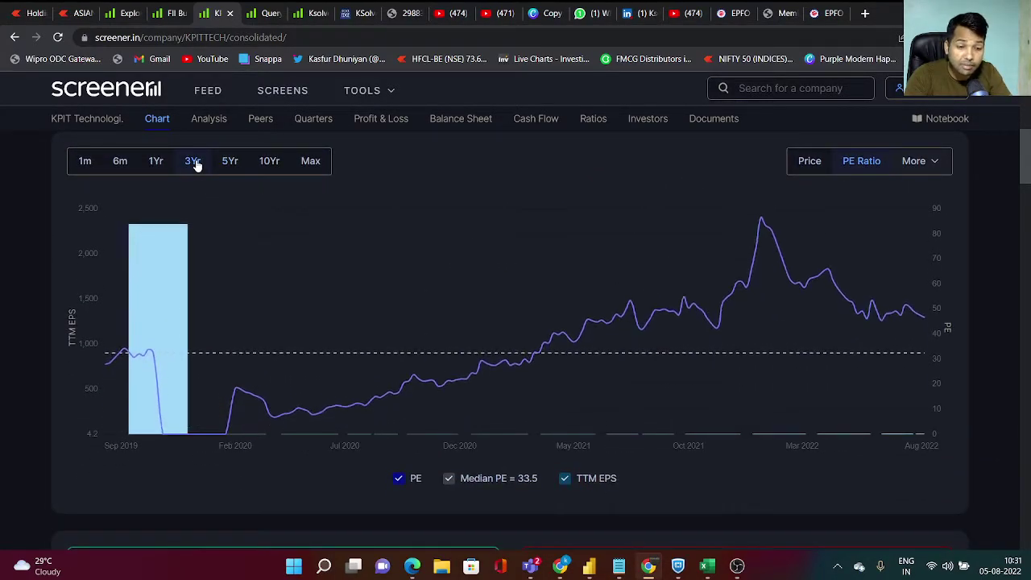
left_click(157, 162)
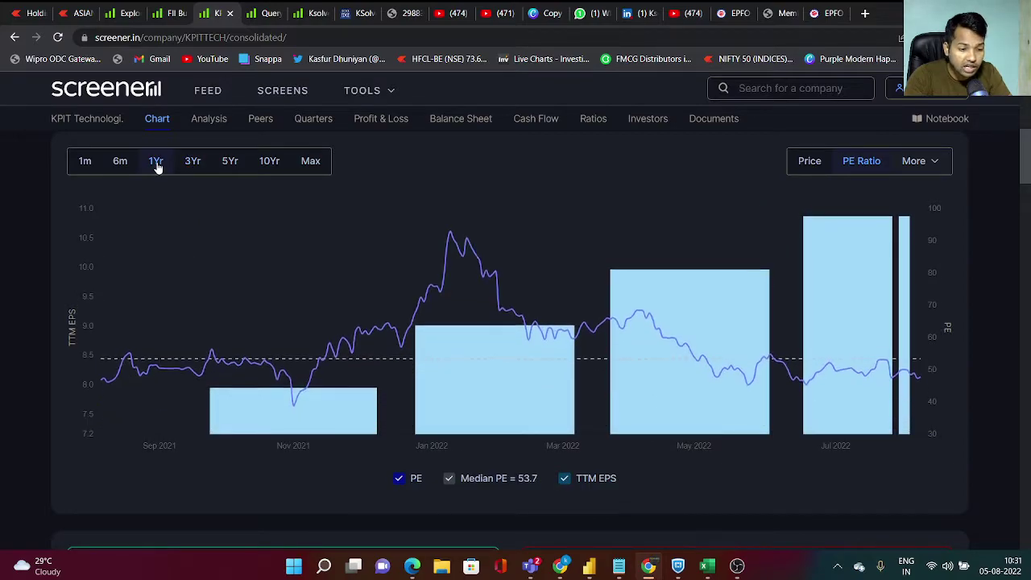
left_click(197, 166)
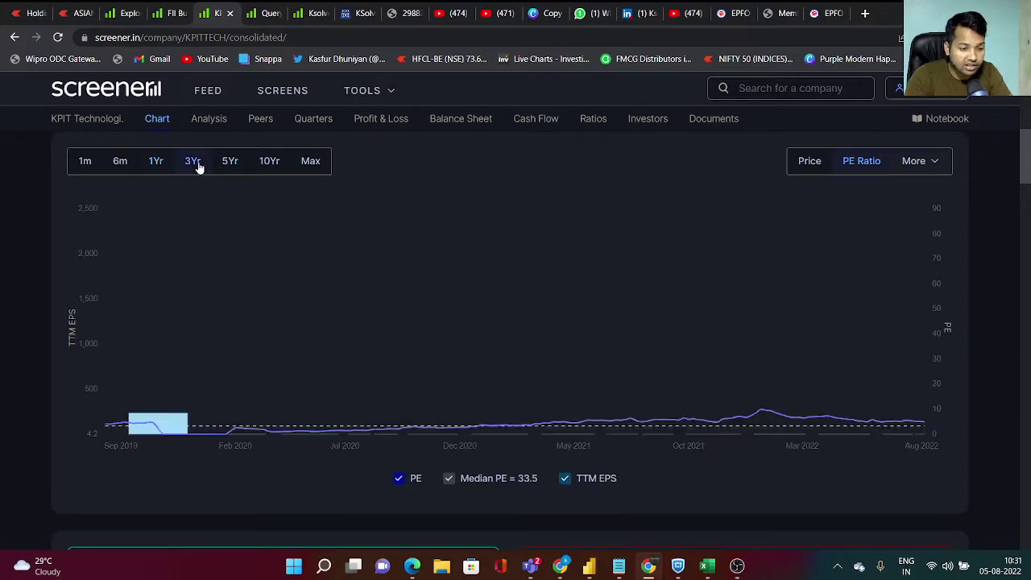
Check KPIT's Stock P/E and current price, and examine recent PE levels on the 1-year PE Ratio chart.
scroll(477, 248, "up", 10)
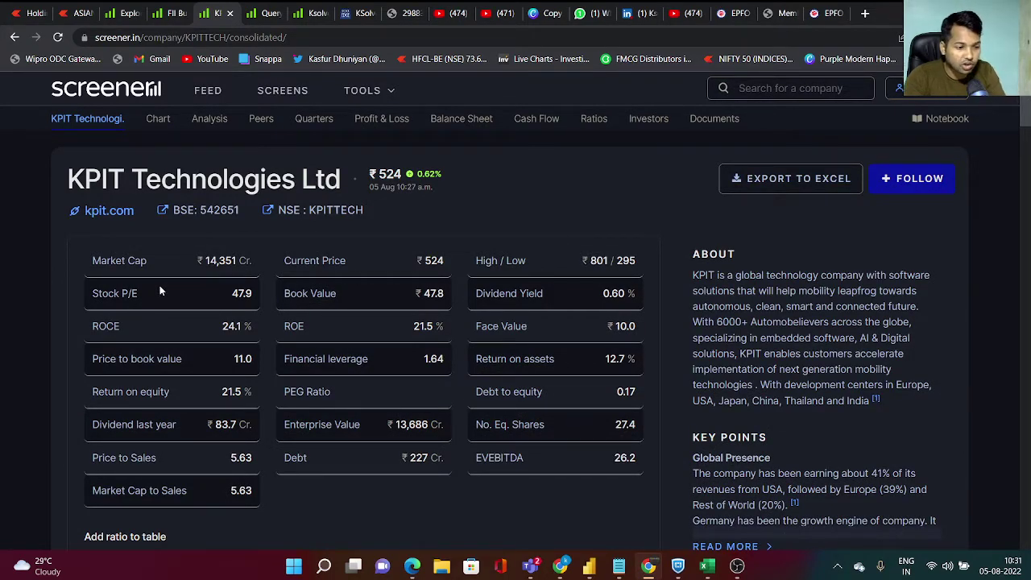
left_click_drag(1026, 115, 1028, 153)
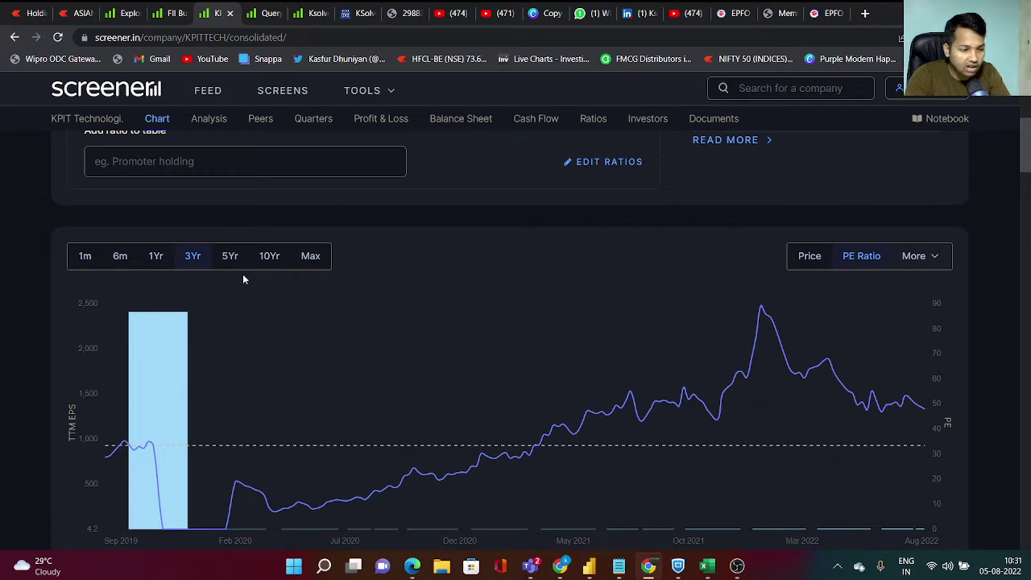
left_click(153, 255)
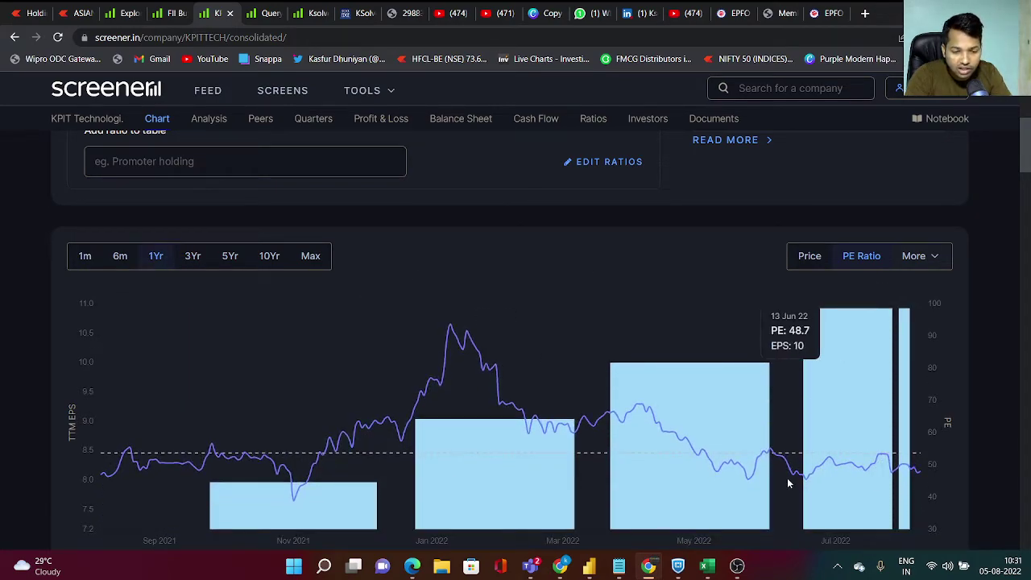
scroll(725, 403, "down", 4)
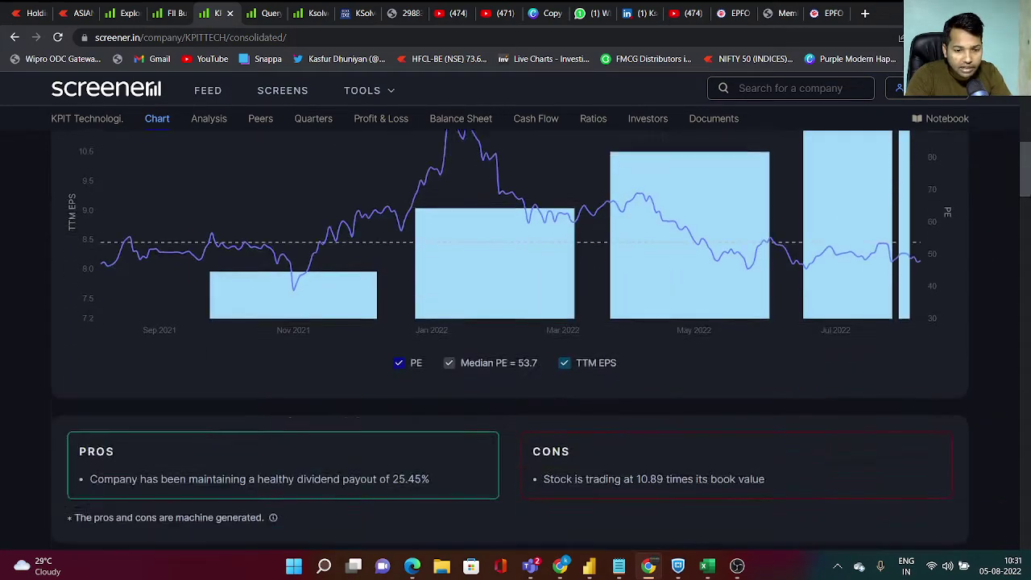
scroll(842, 409, "up", 3)
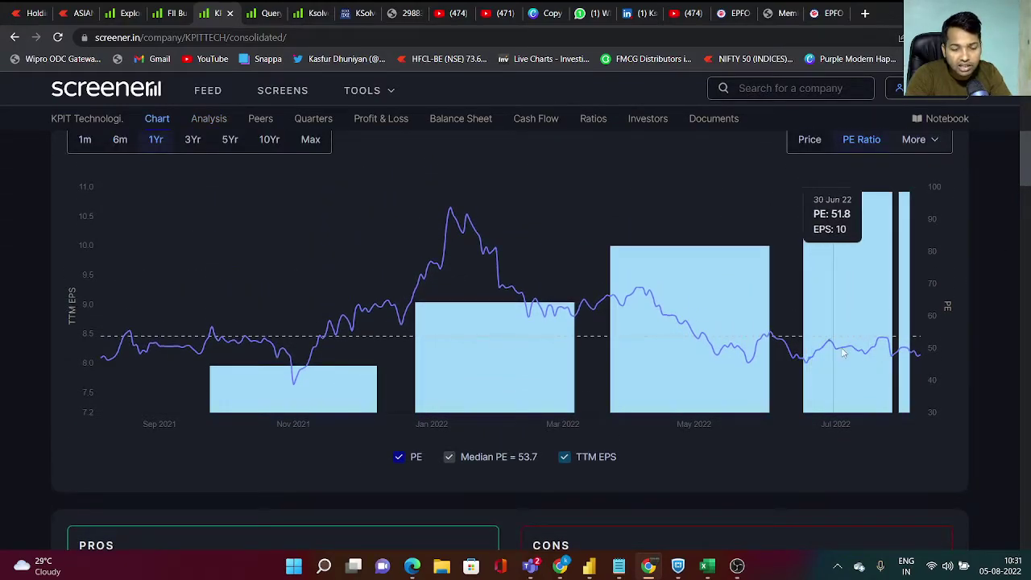
scroll(1023, 215, "down", 3)
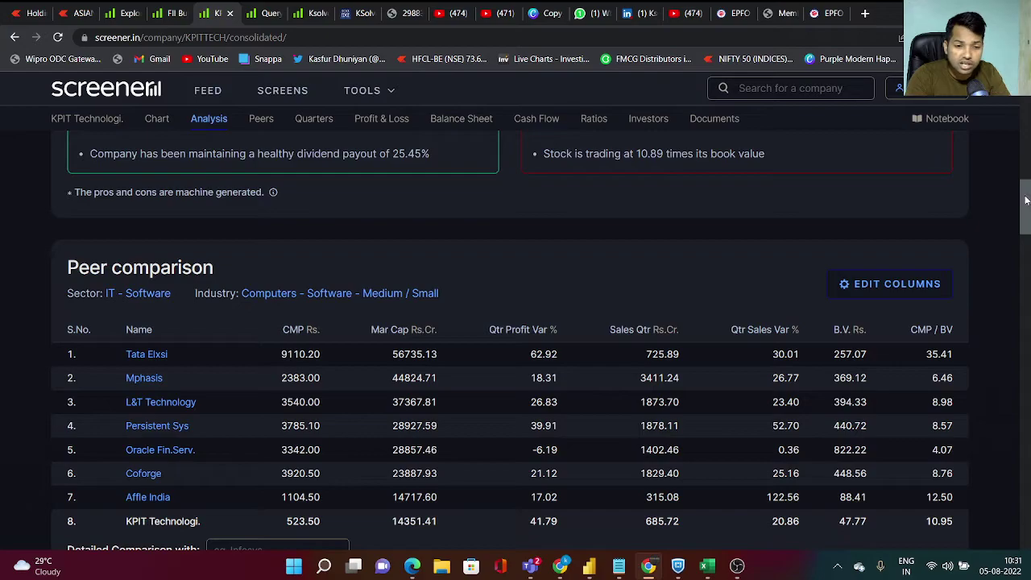
scroll(1023, 215, "up", 8)
Switch to the Valuation Measure workbook, try a PE Ratio 6 Month Avg of 40, and set it to 46.
mouse_move(708, 563)
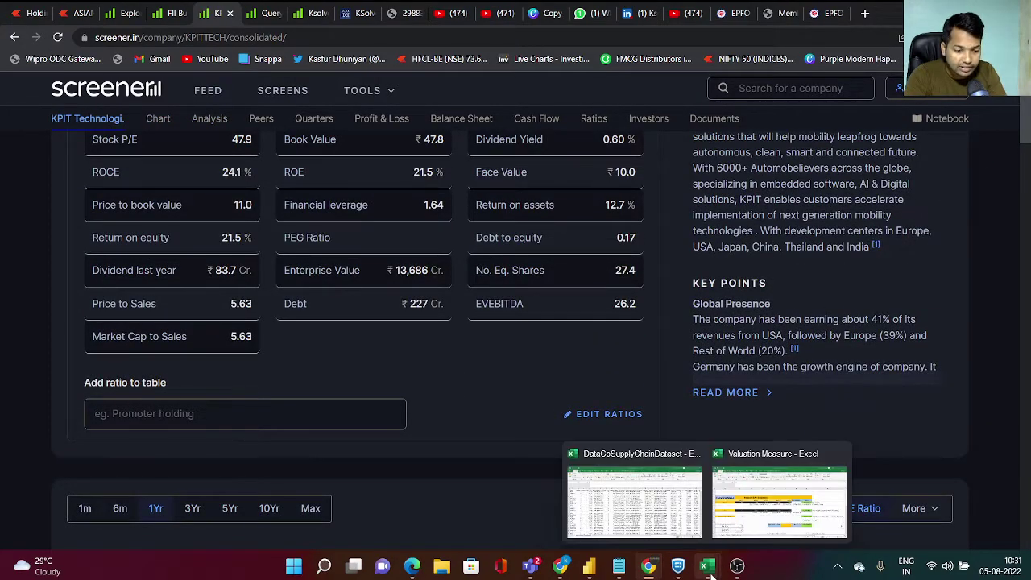
left_click(748, 503)
left_click(203, 380)
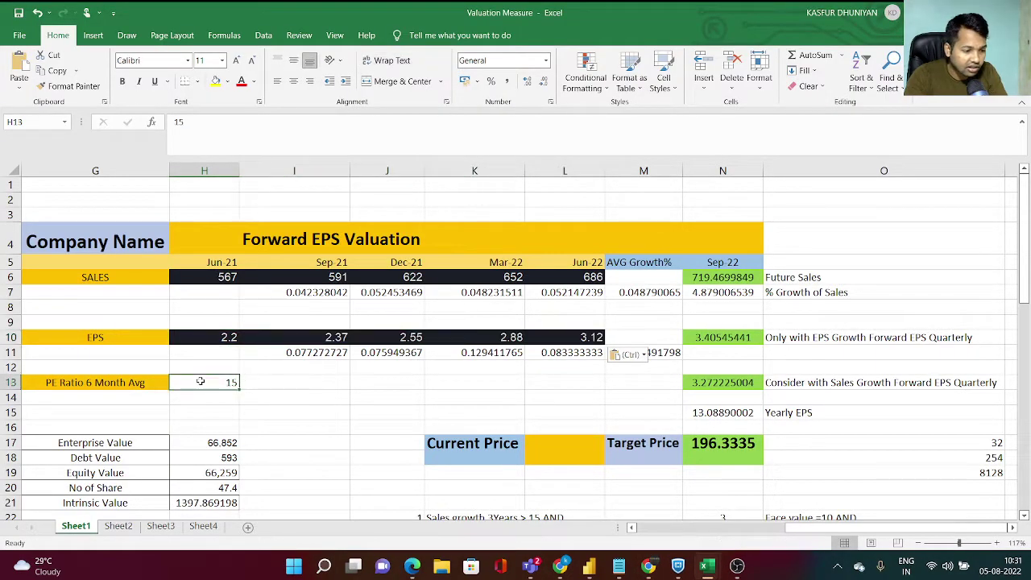
type("40")
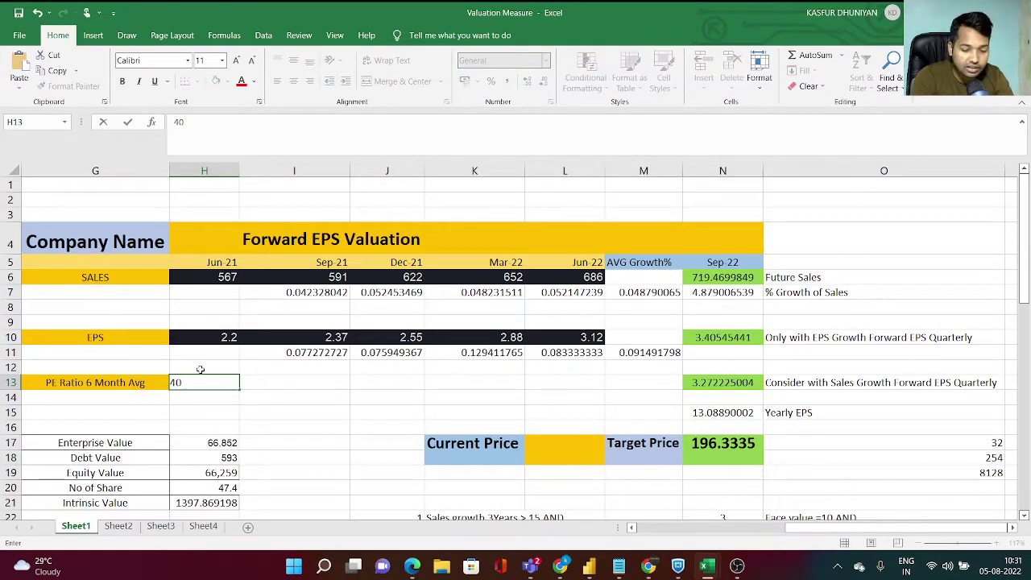
key("Return")
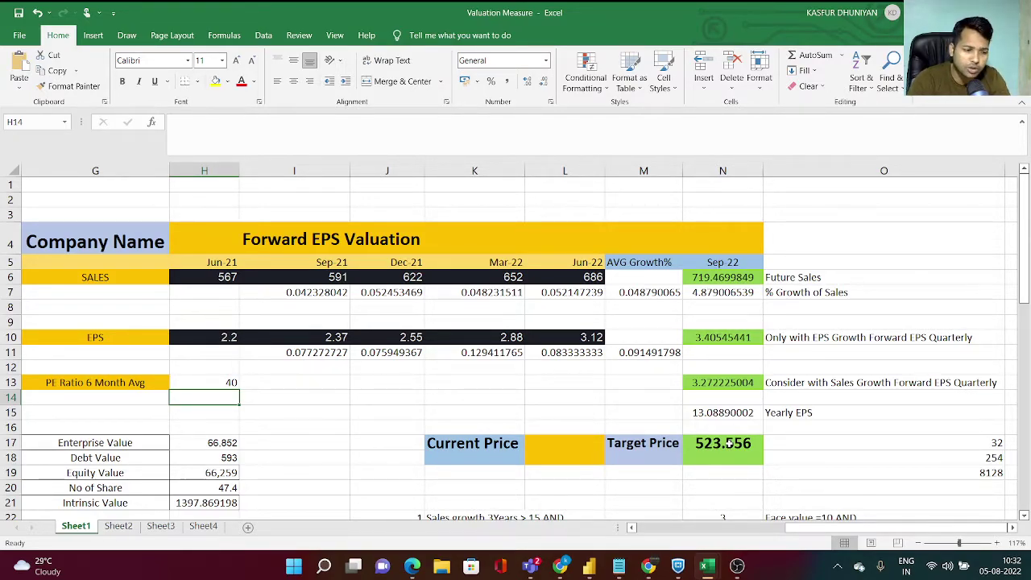
left_click(216, 381)
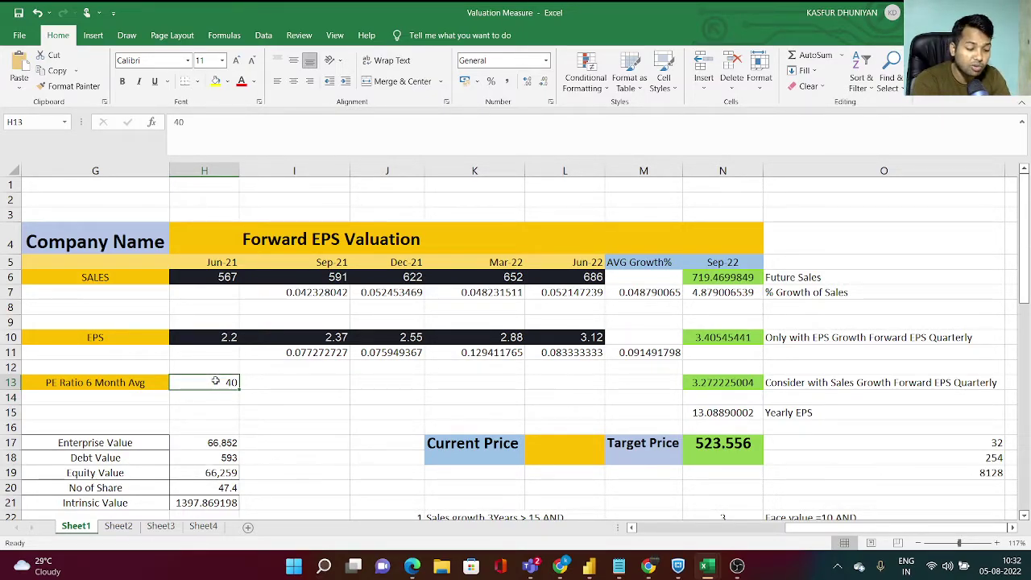
type("46")
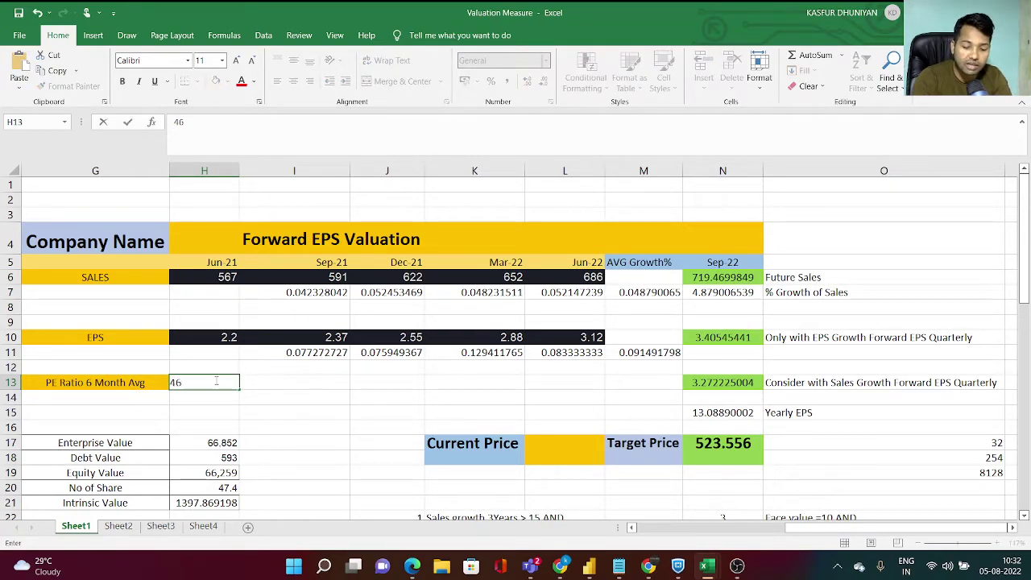
key("Return")
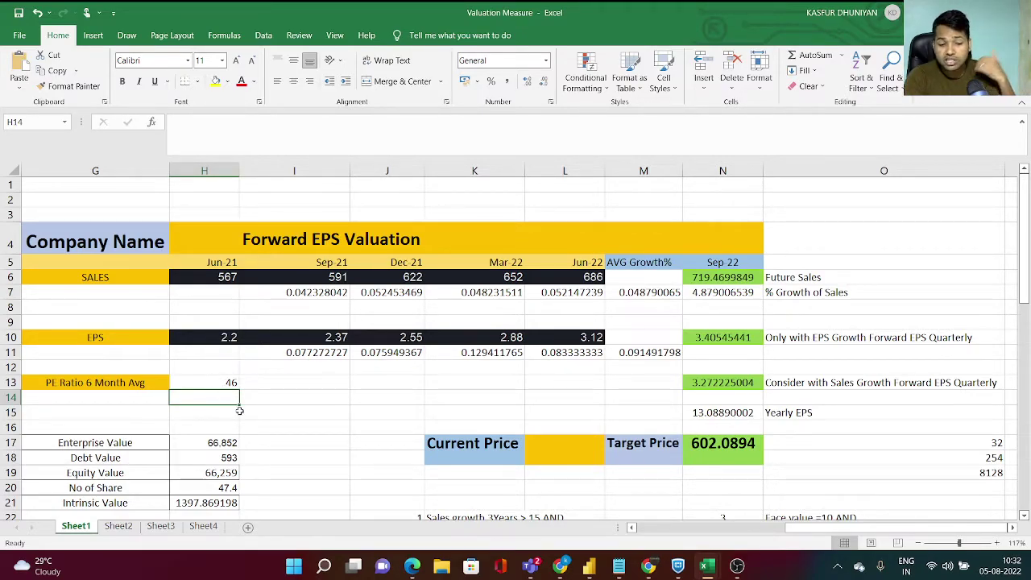
Switch to Screener and review KPIT's quarterly results, profit and loss growth, cash flows and shareholding pattern.
mouse_move(649, 566)
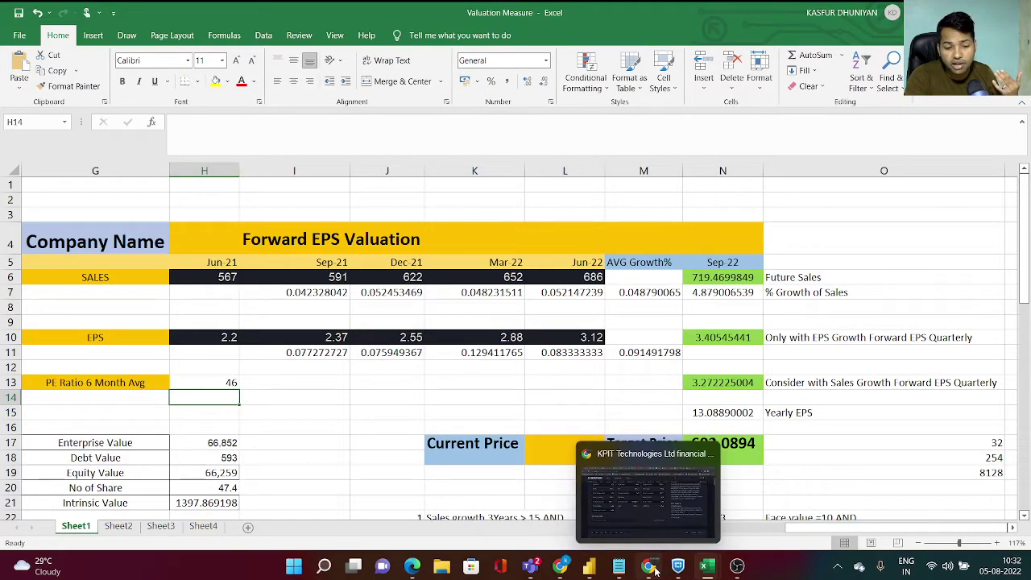
left_click(654, 542)
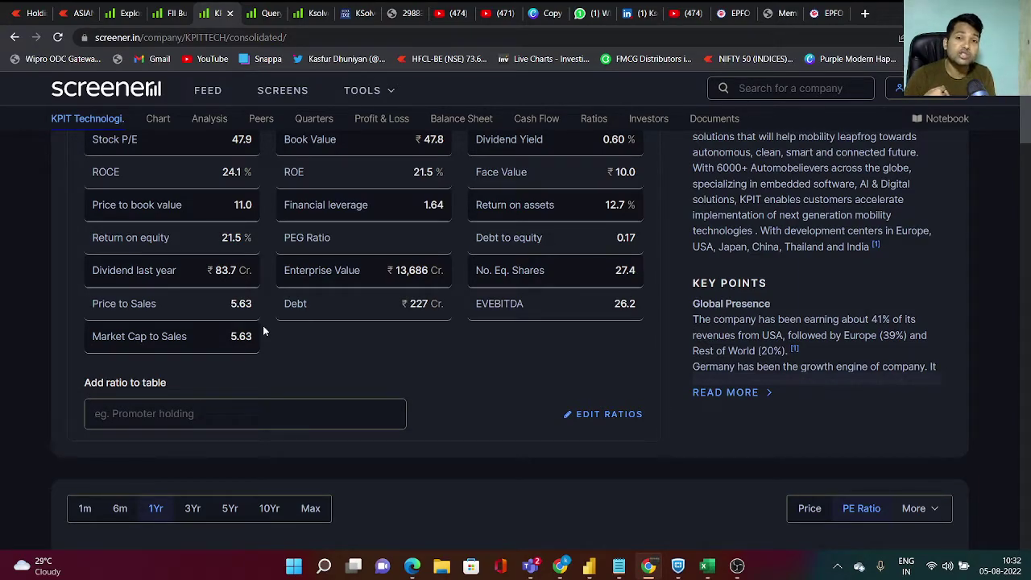
scroll(263, 326, "down", 10)
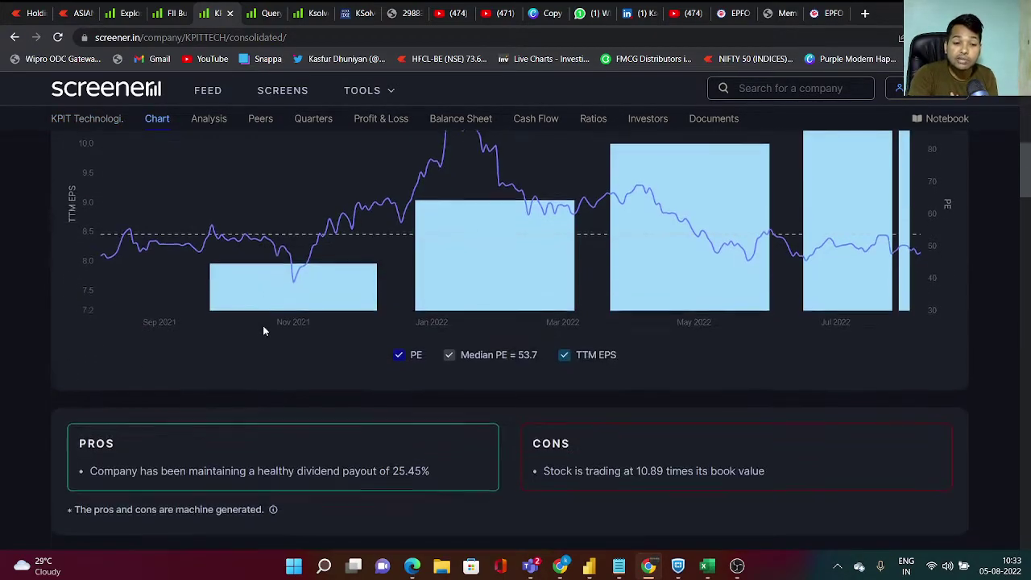
scroll(263, 330, "down", 3)
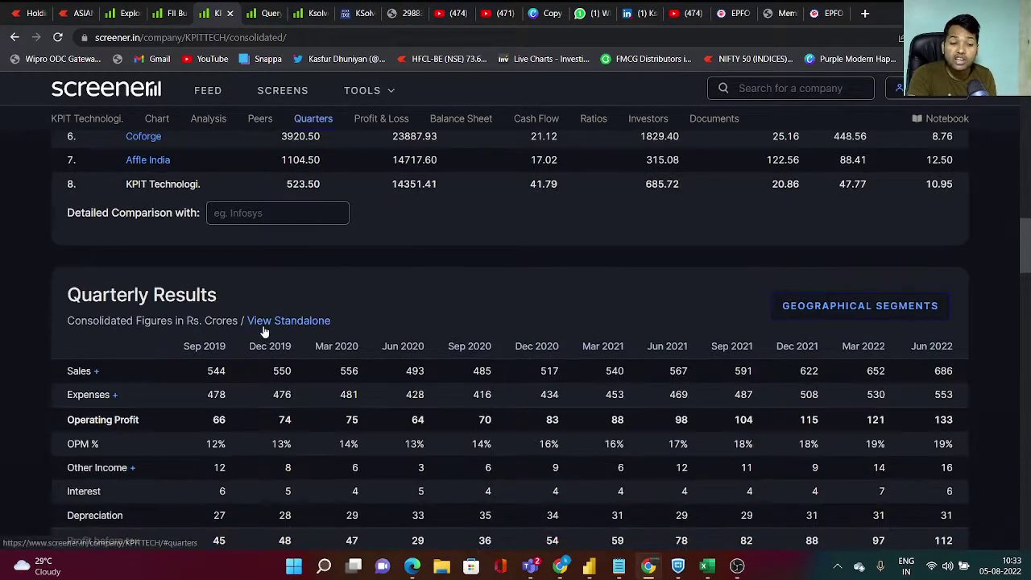
scroll(668, 334, "up", 1)
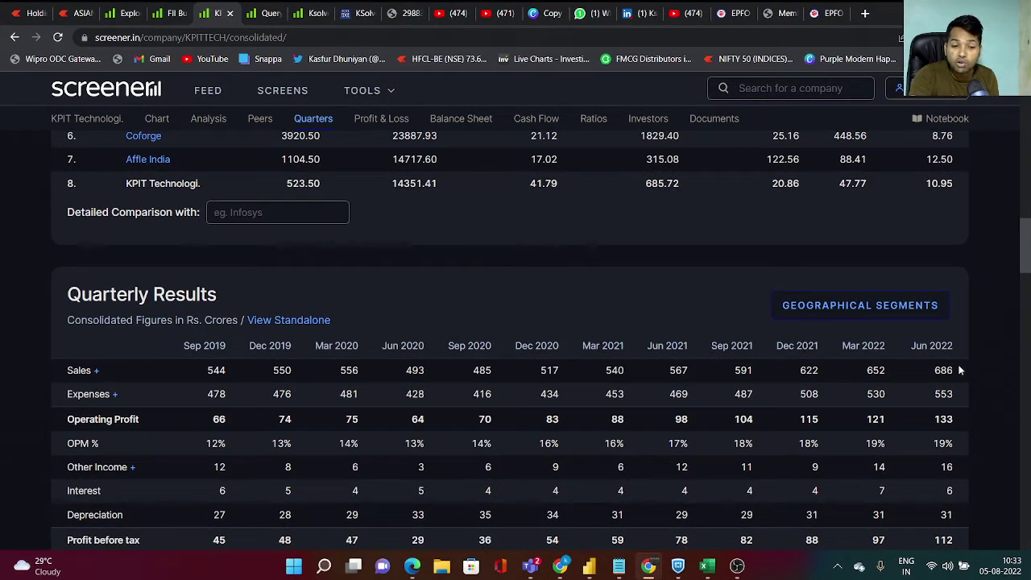
scroll(1018, 261, "down", 2)
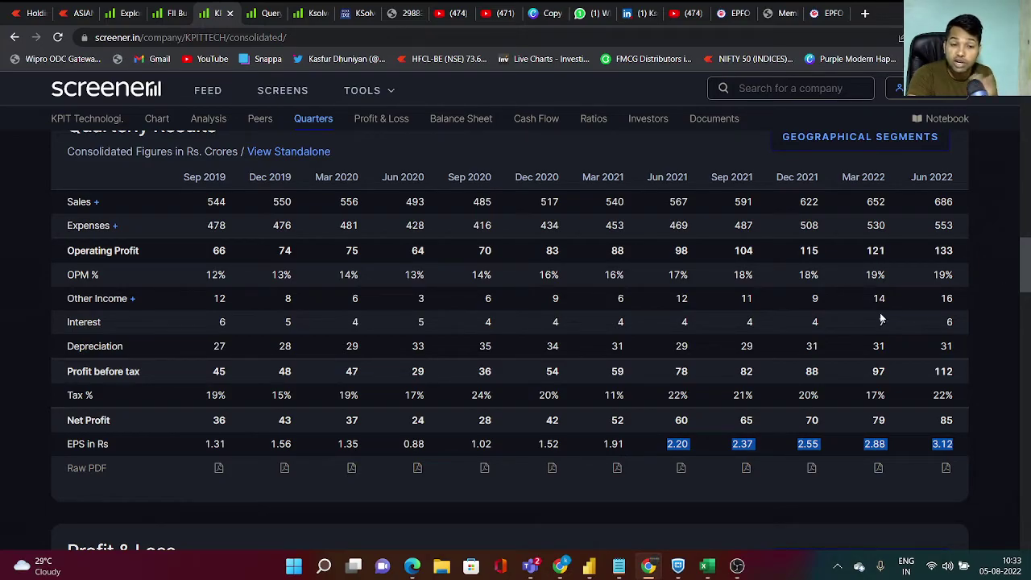
scroll(1022, 266, "down", 6)
scroll(515, 338, "down", 10)
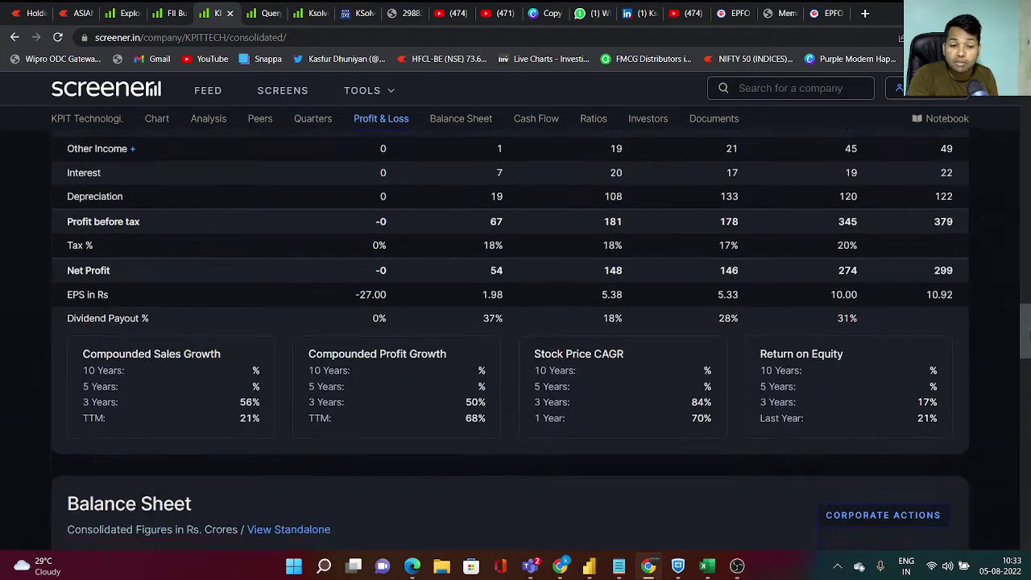
scroll(647, 279, "up", 2)
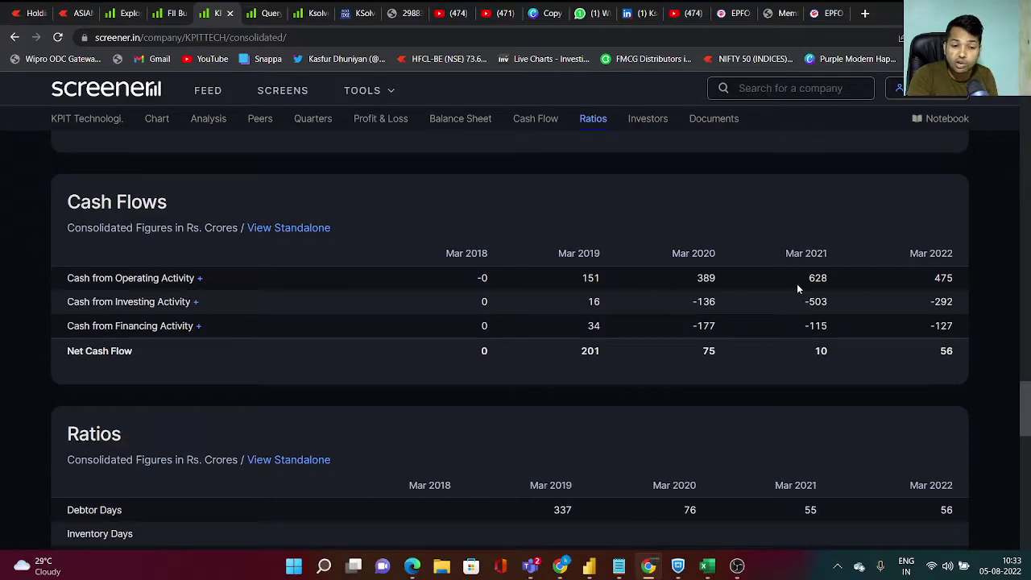
left_click_drag(1027, 393, 1029, 468)
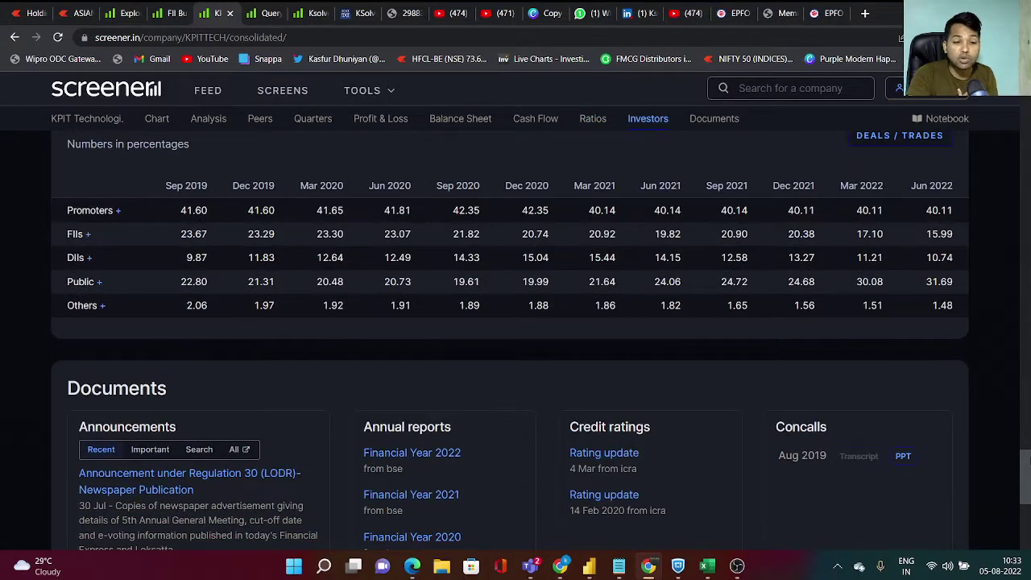